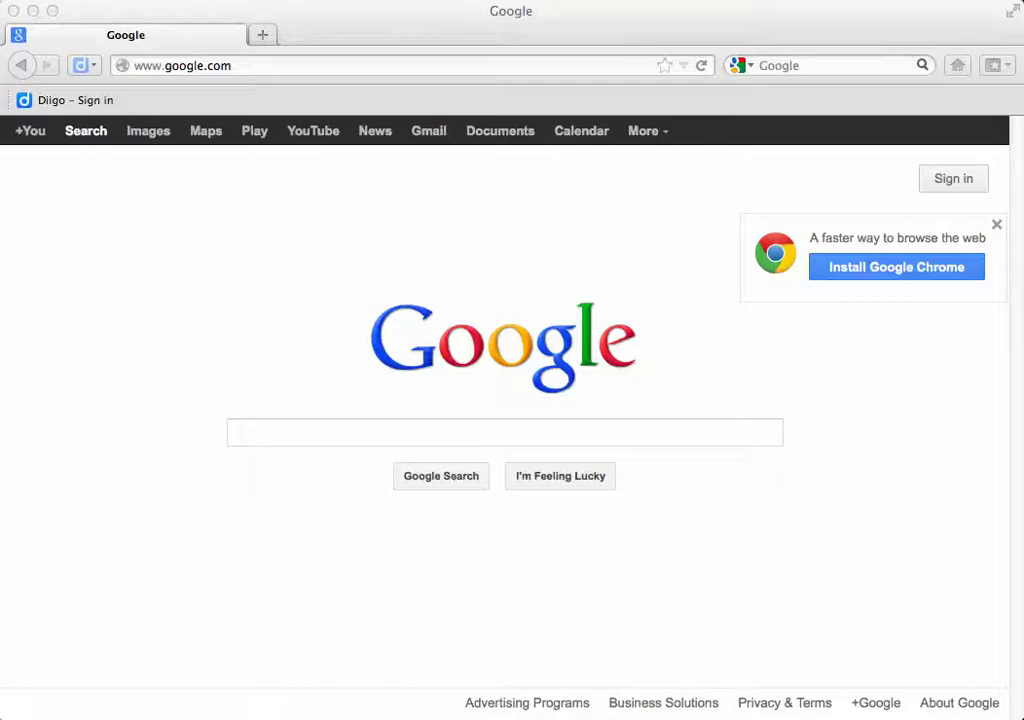
Open the ENGL483 course blog from the bit.ly/engl483f12 short link and scroll its front page
click(182, 65)
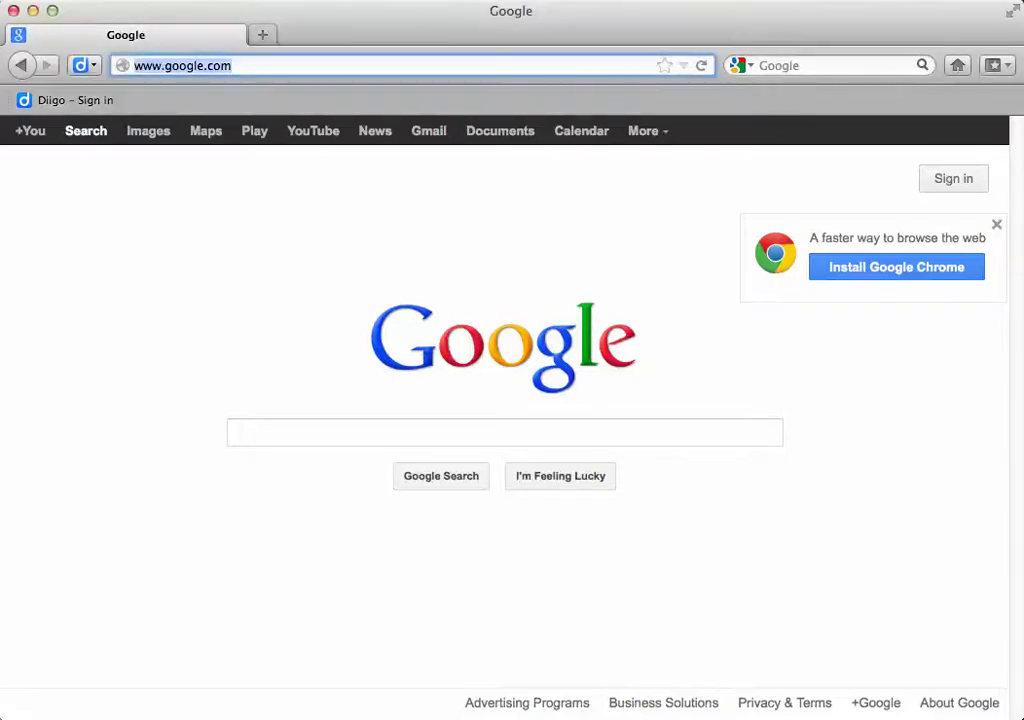
text(bit.l)
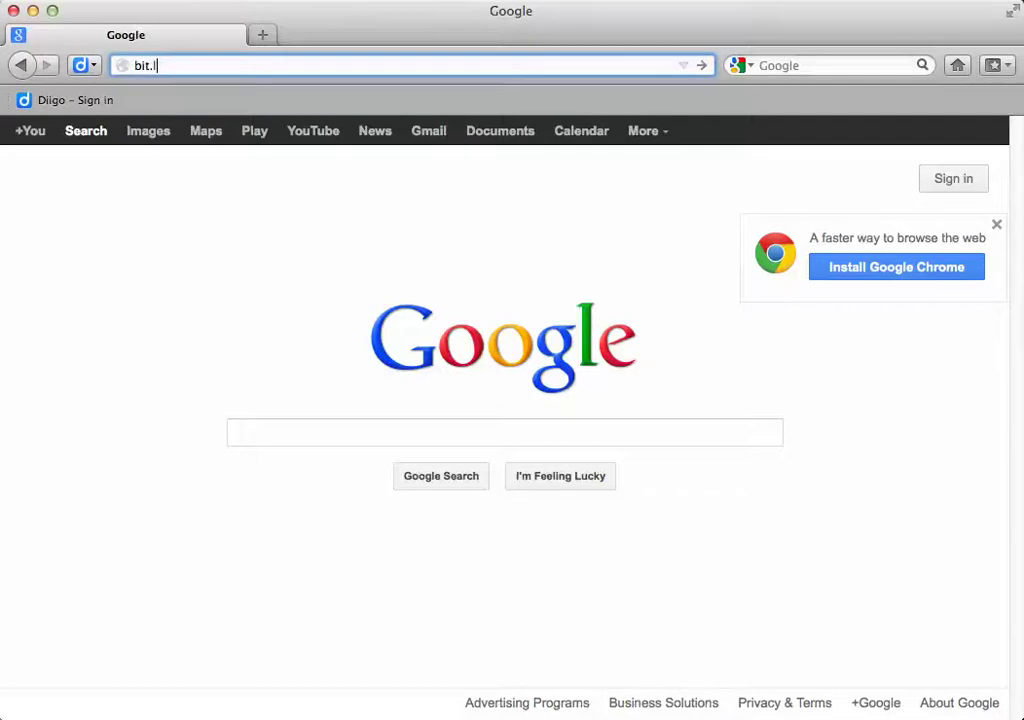
text(y/)
text(engl483f12)
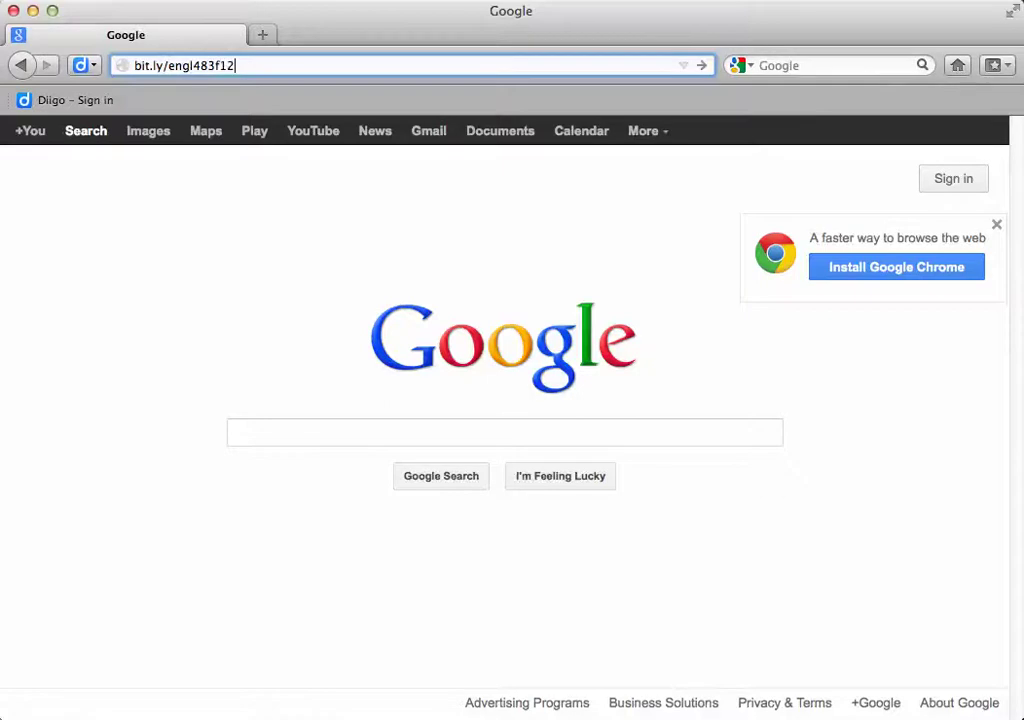
key(Return)
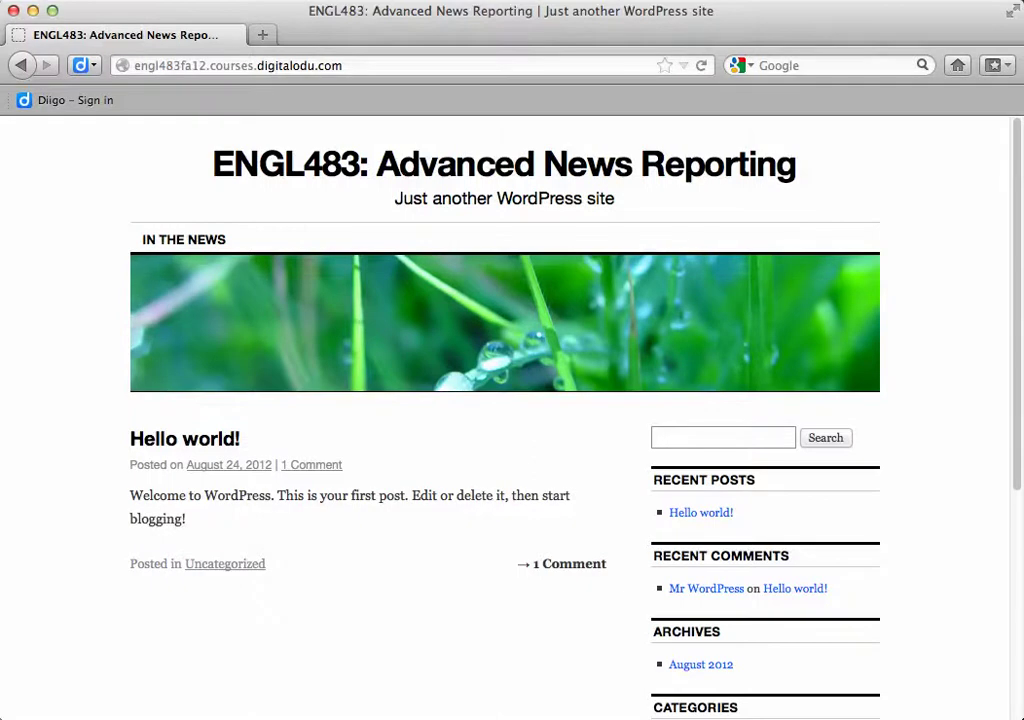
scroll(512, 400, down, 5)
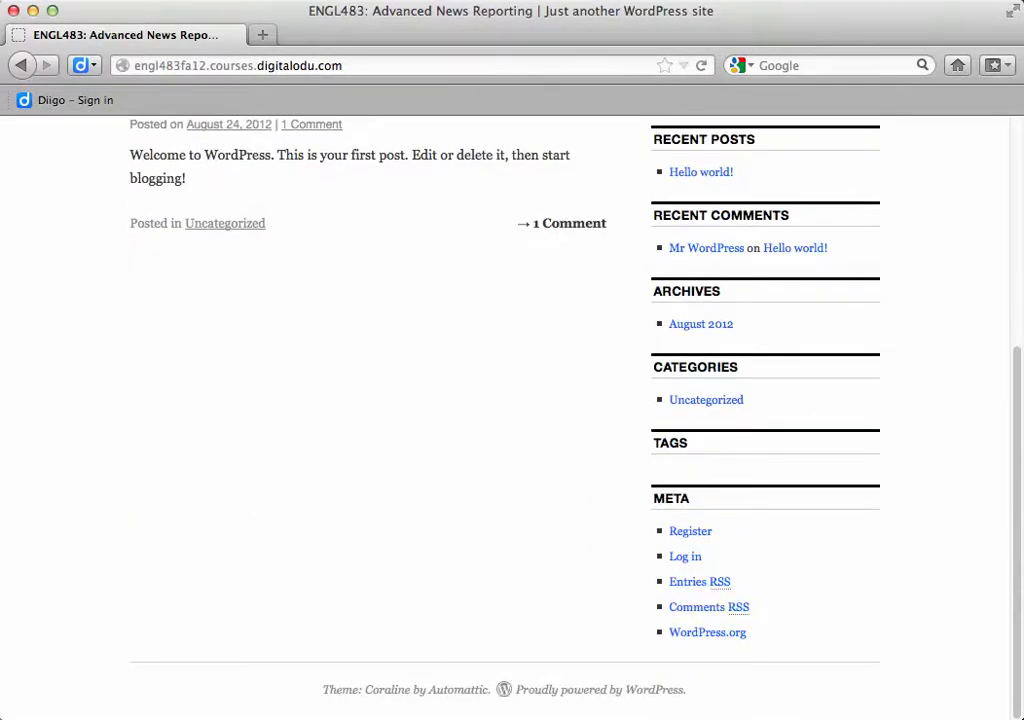
Register a new account on the course site by entering a username and e-mail address
click(690, 531)
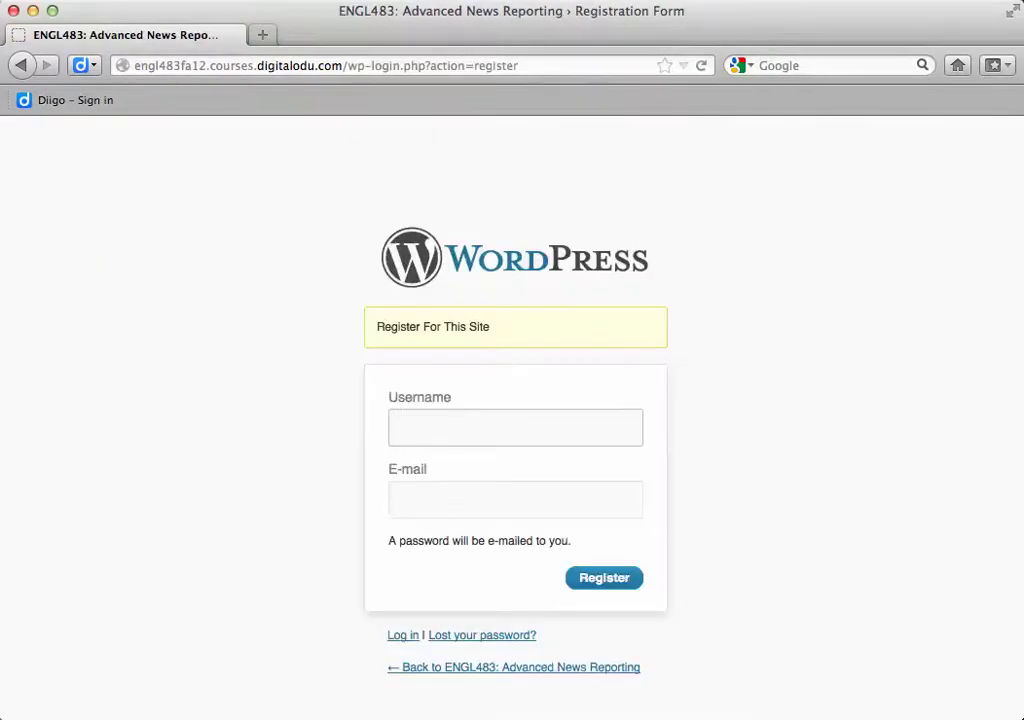
text(1student)
click(515, 500)
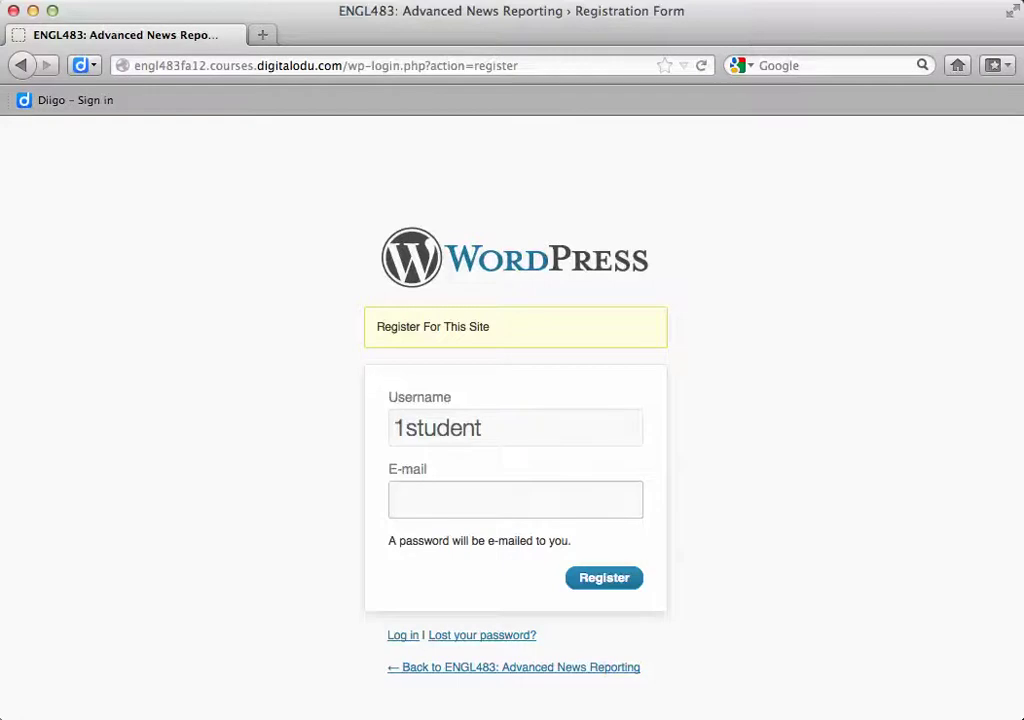
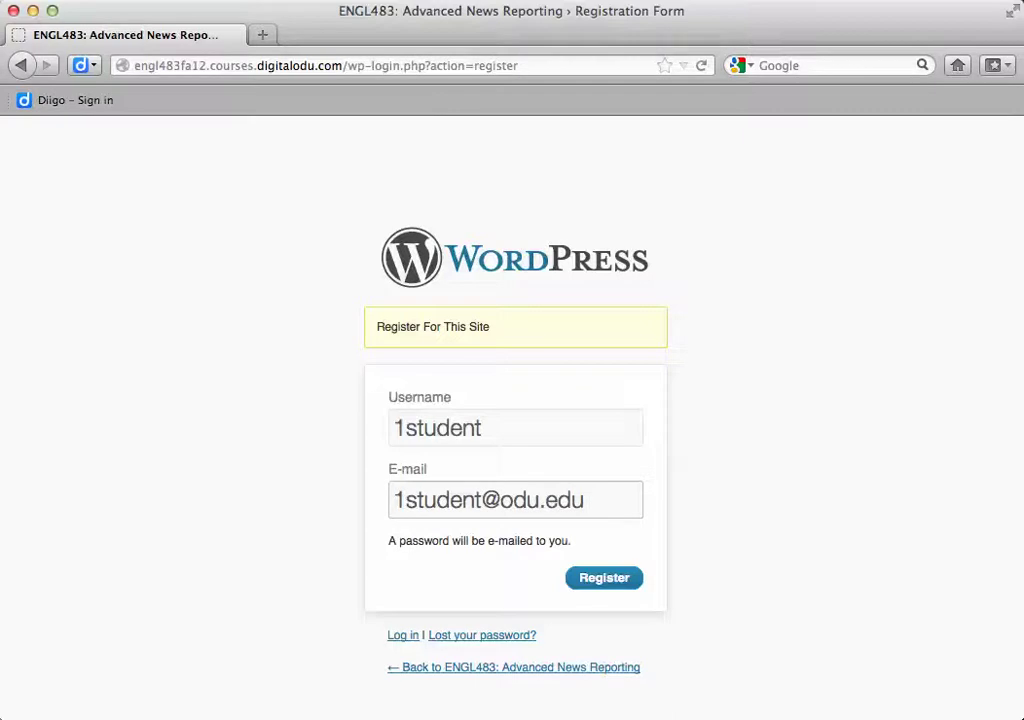
key(Return)
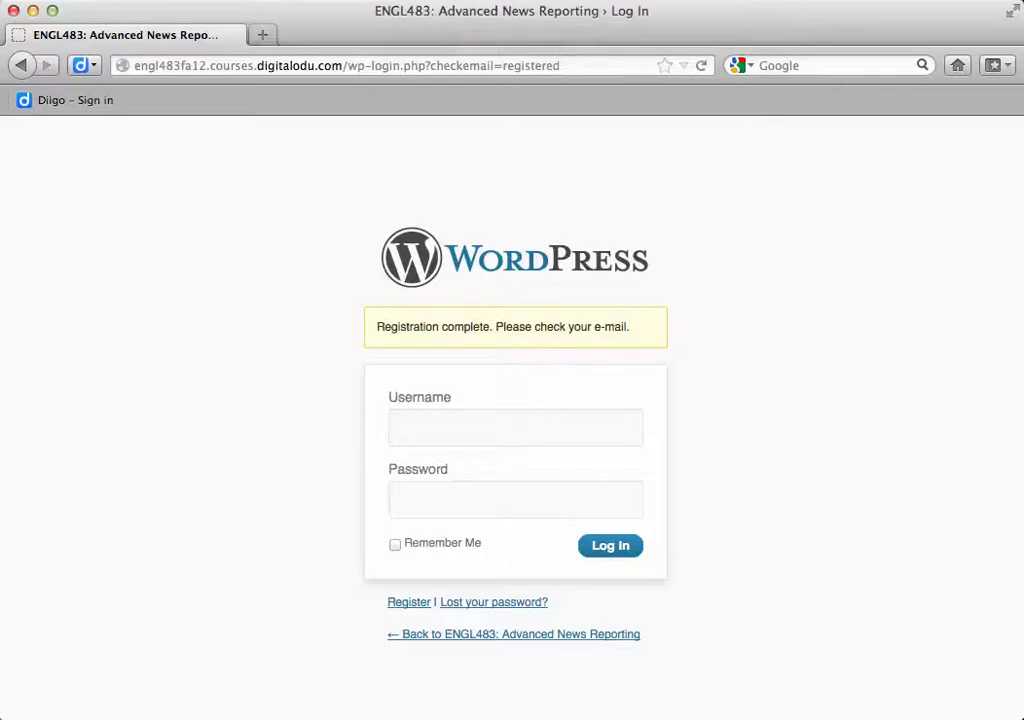
Log in with the new account's username and password to reach the Dashboard
click(658, 80)
click(396, 428)
text(1student)
key(Tab)
text(********)
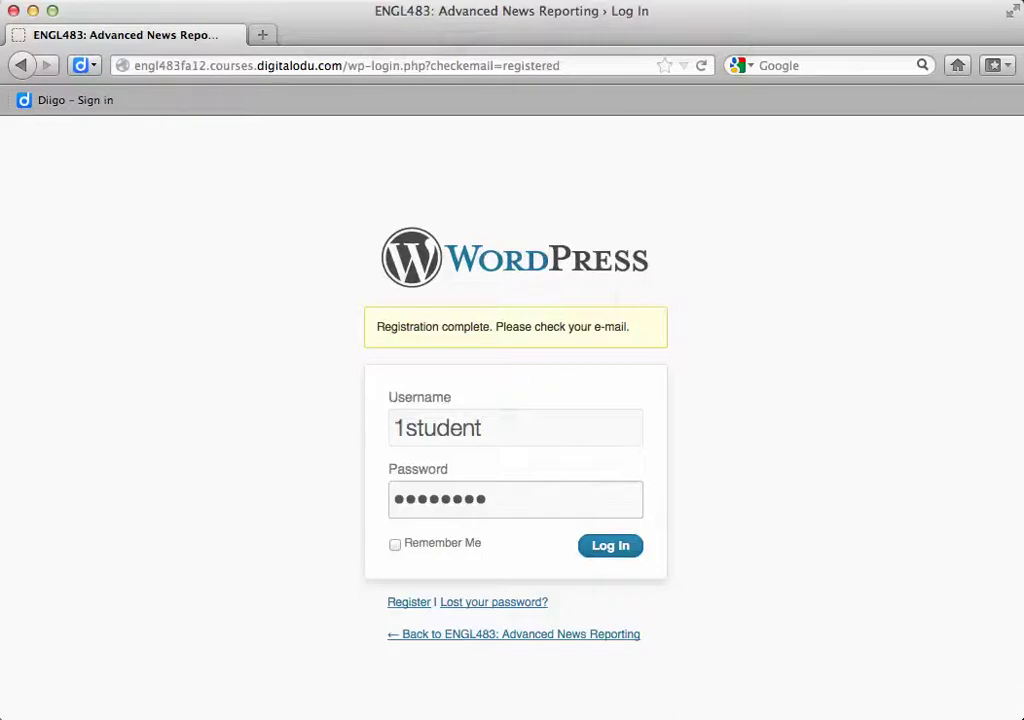
key(Return)
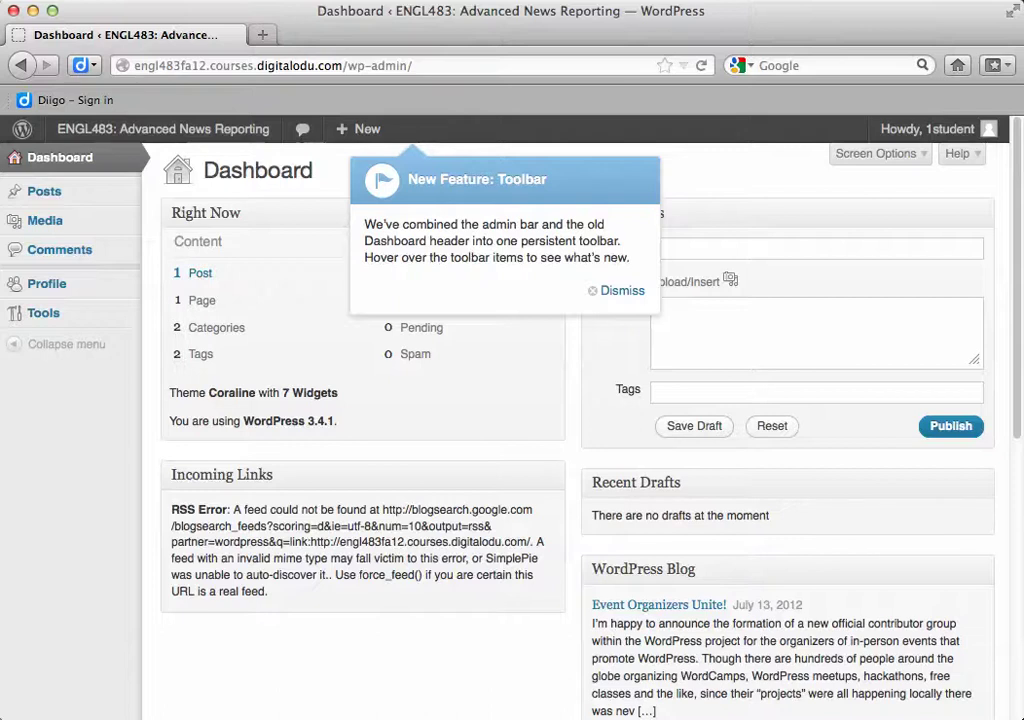
Dismiss the new-toolbar notice and go to the Posts list
click(620, 290)
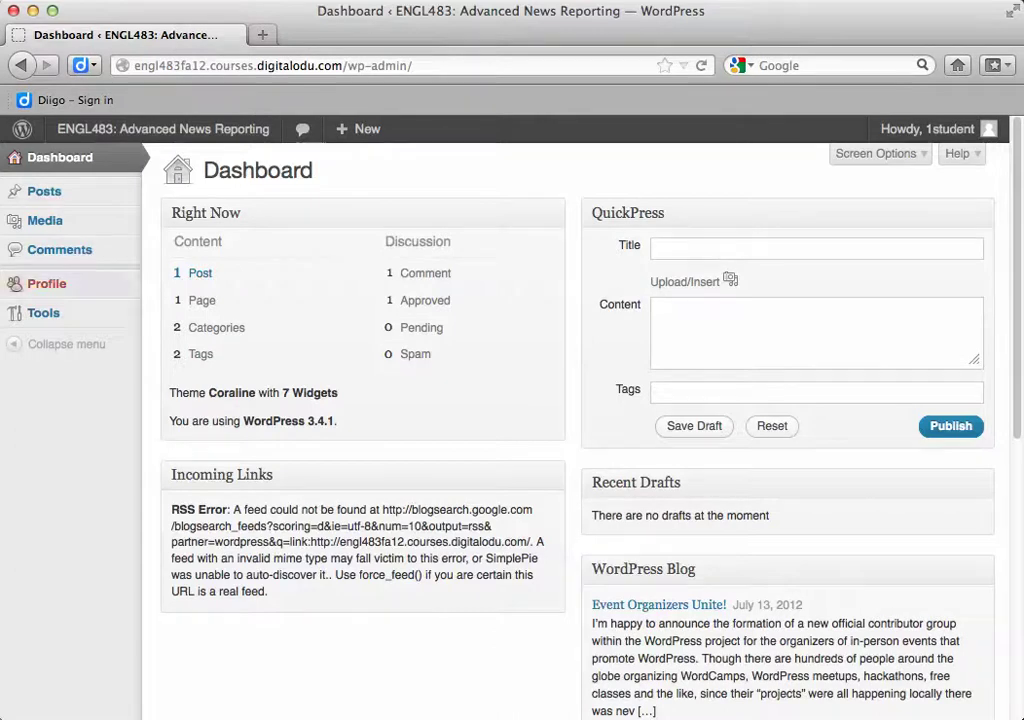
mouse_move(44, 191)
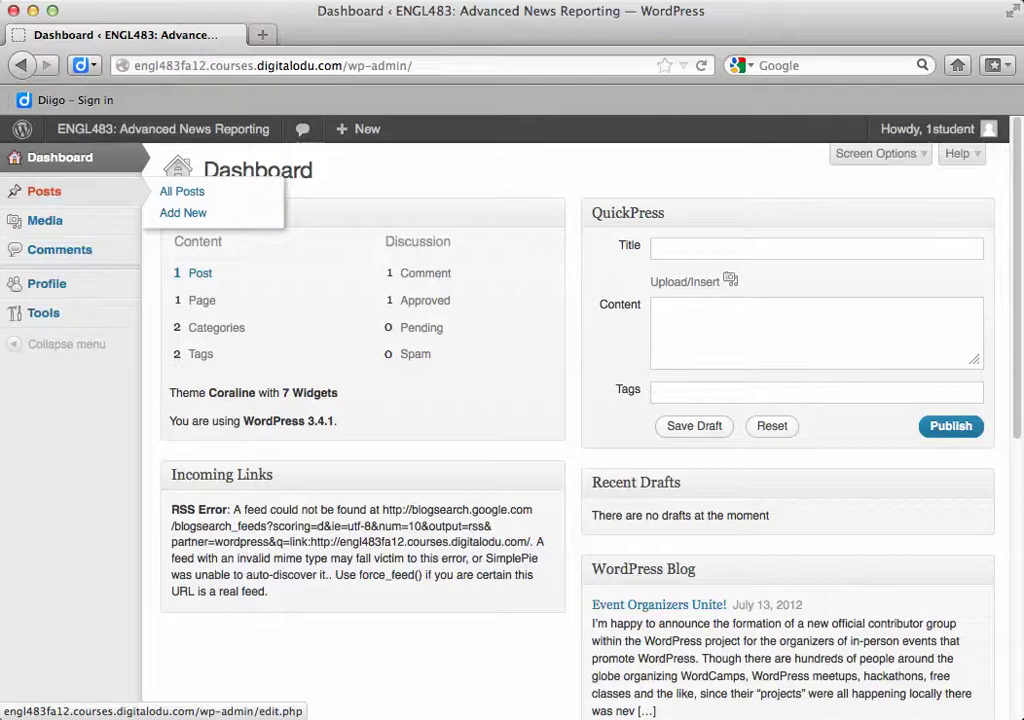
click(44, 191)
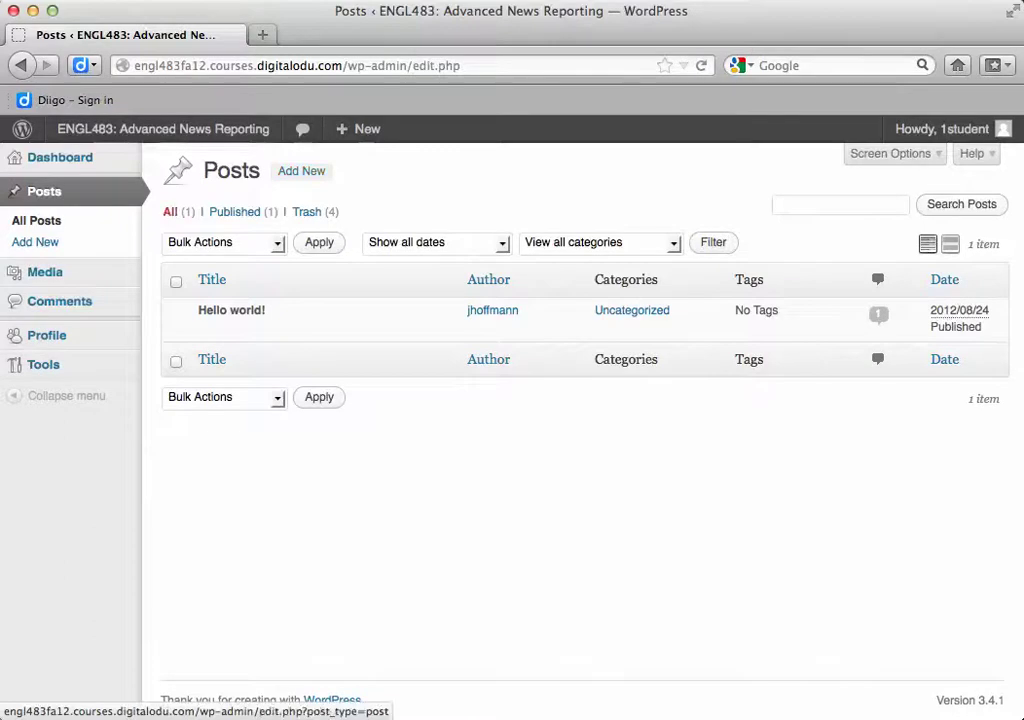
Create a new post titled 'Title or Headline' and begin typing its body text
click(301, 171)
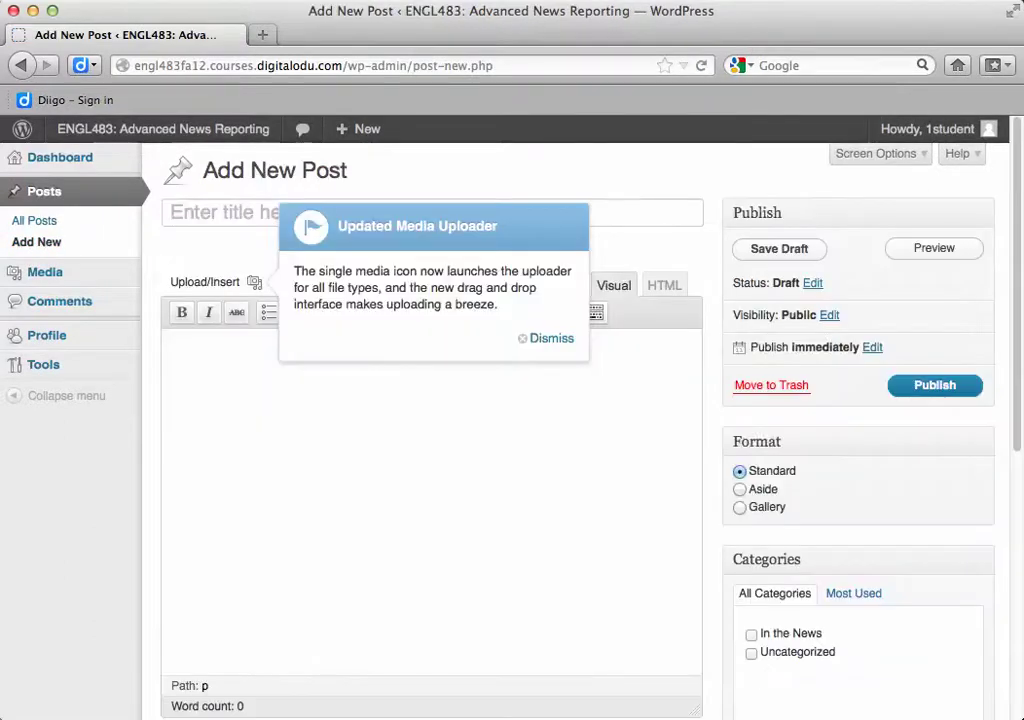
click(551, 338)
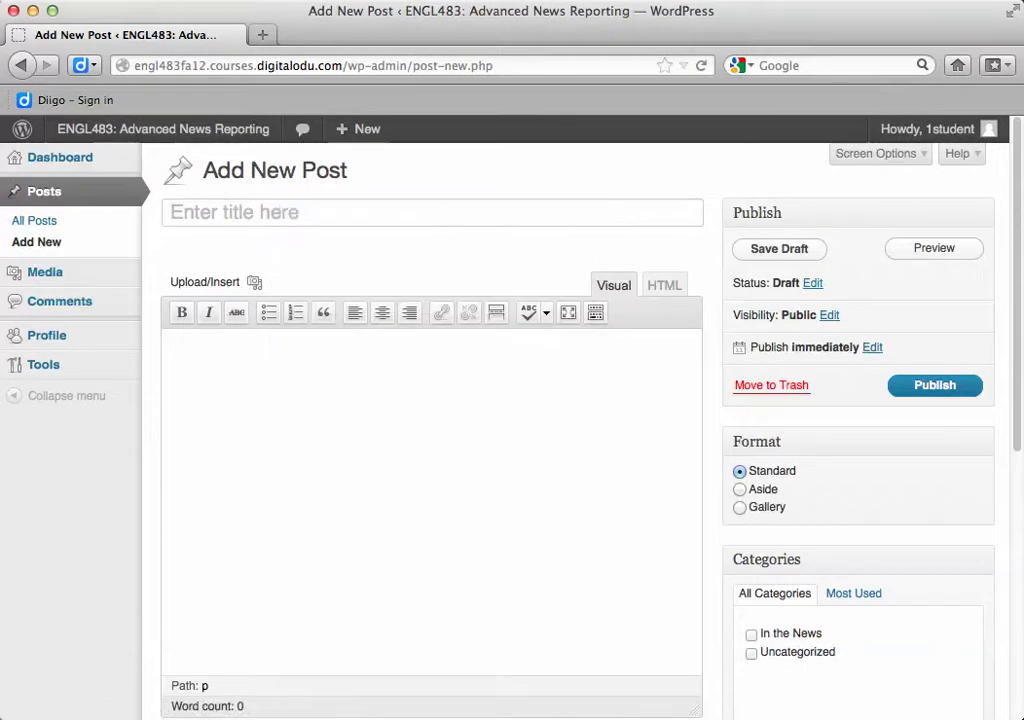
click(172, 212)
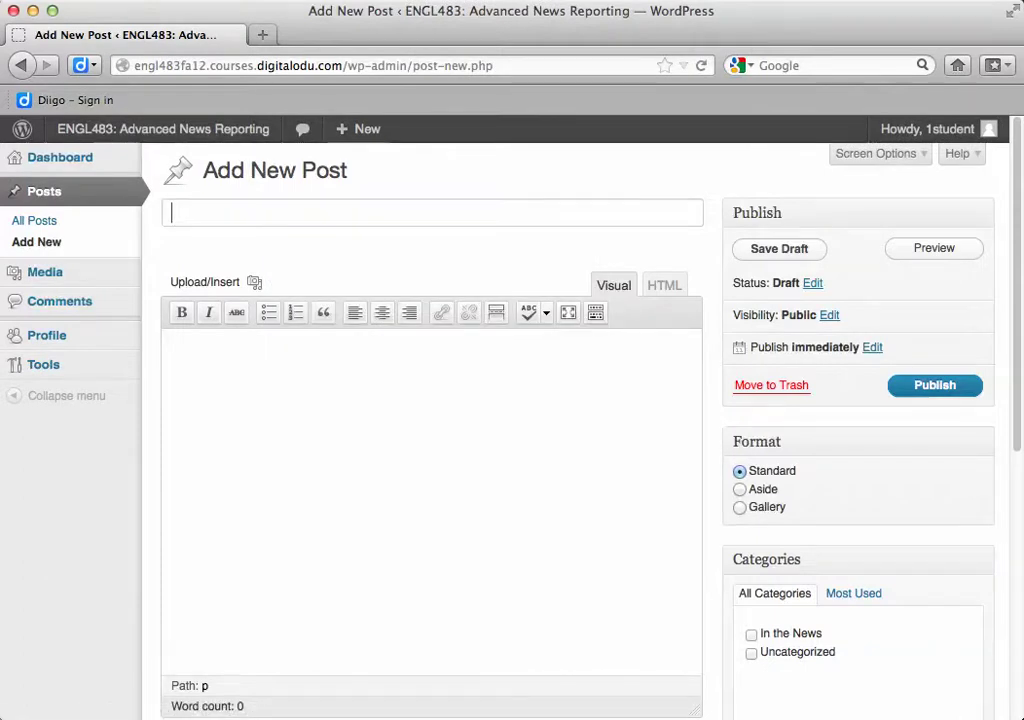
text(Title or Headline)
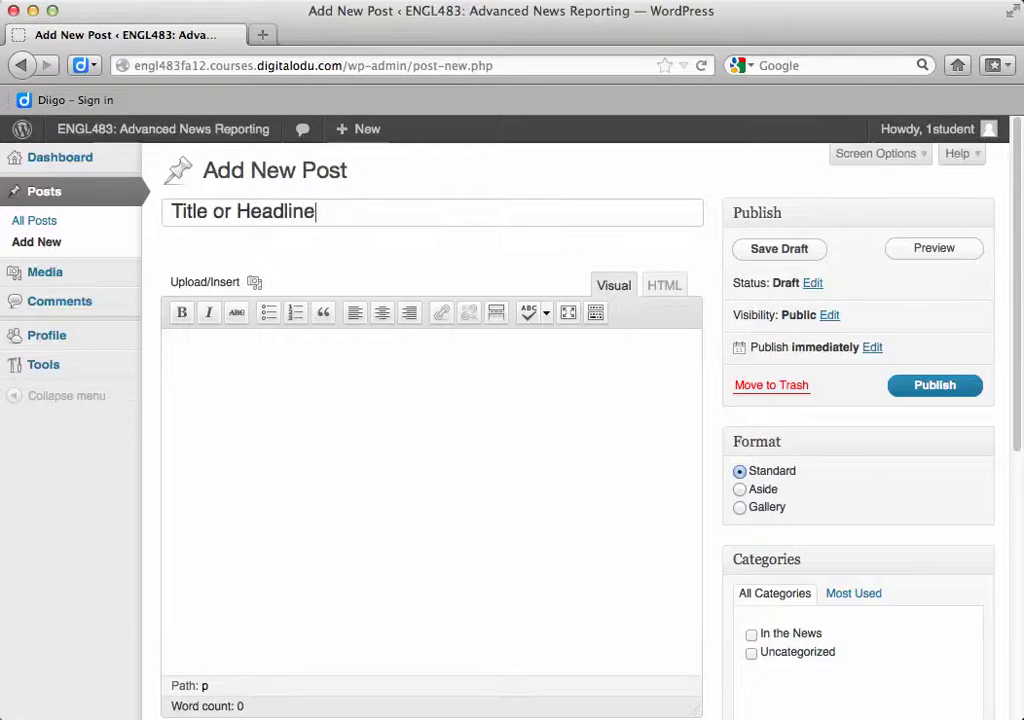
click(171, 349)
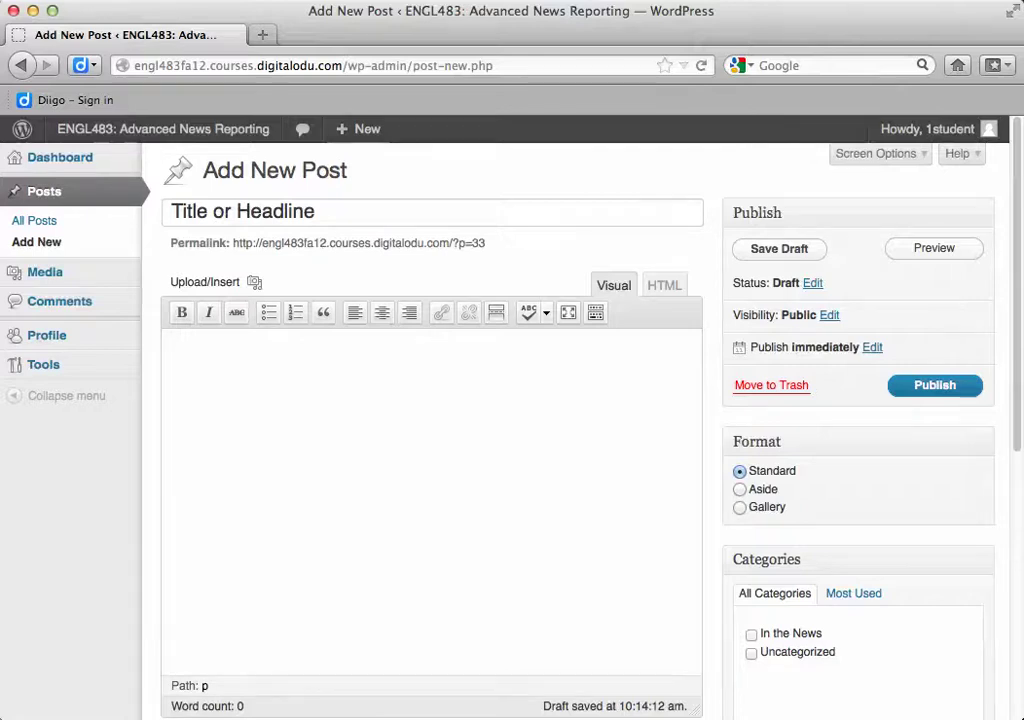
text(I find it is ea)
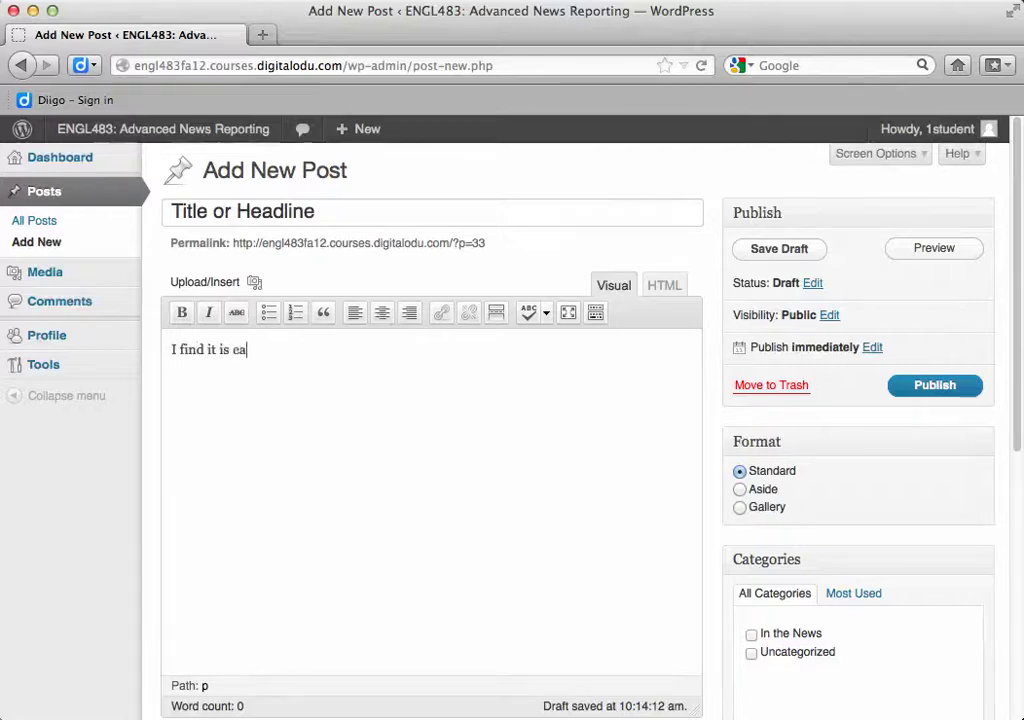
text(sier to have th et)
Fix the typo so the body reads 'I find it is easier to have the text first.'
key(BackSpace)
key(BackSpace)
key(BackSpace)
text(e text)
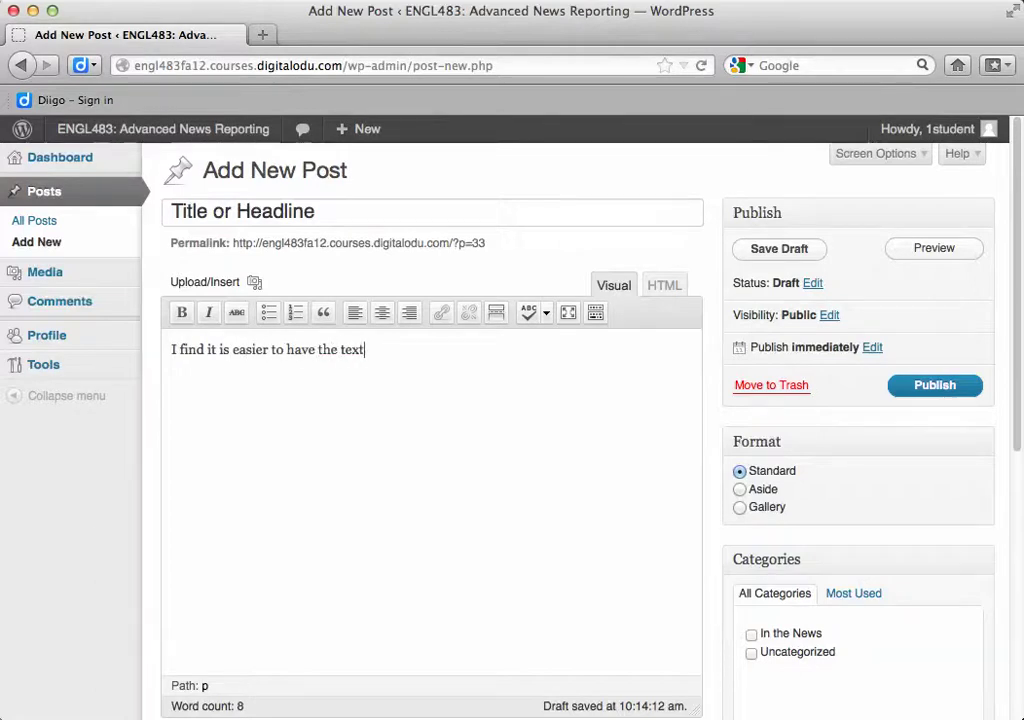
text( first.)
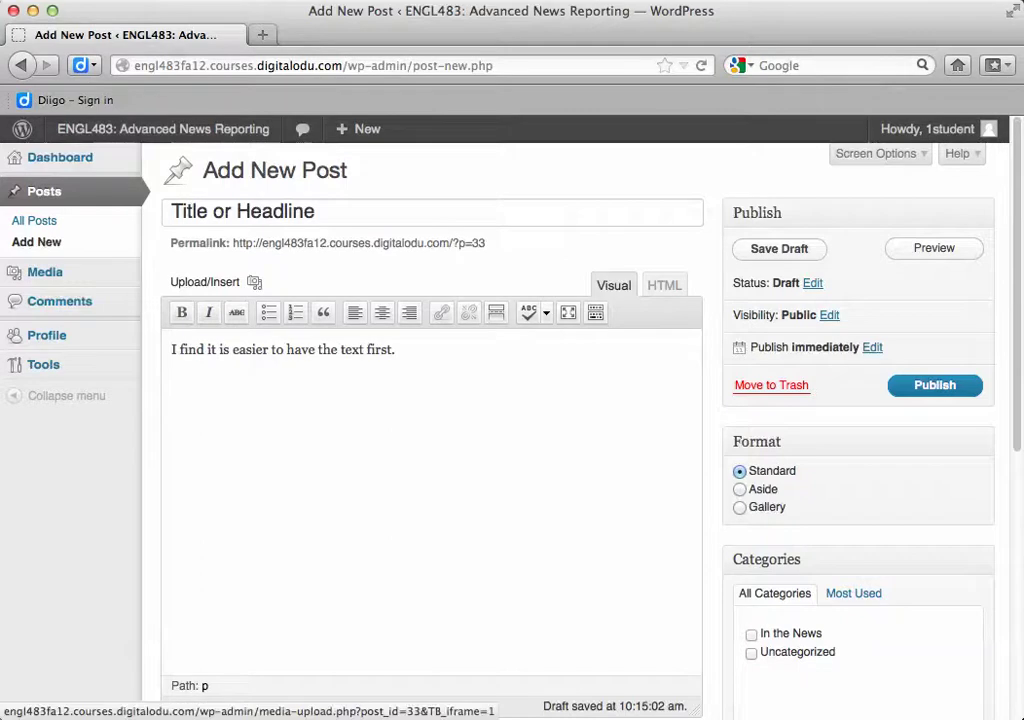
Upload me-blue-green.gif from the Photos folder through Add Media
click(254, 282)
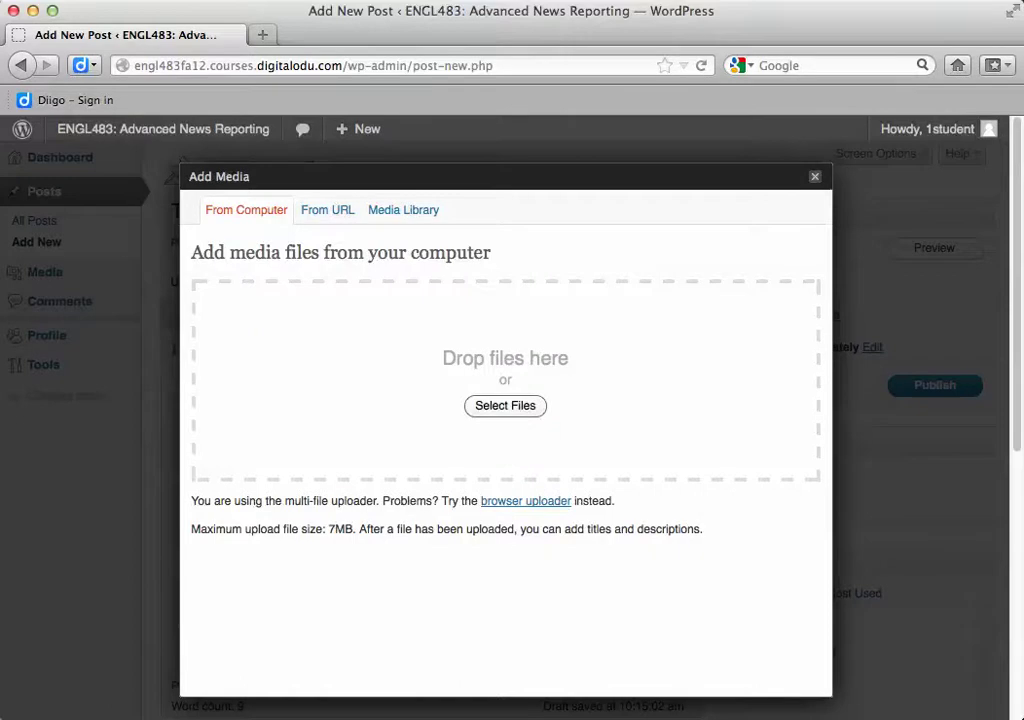
click(505, 405)
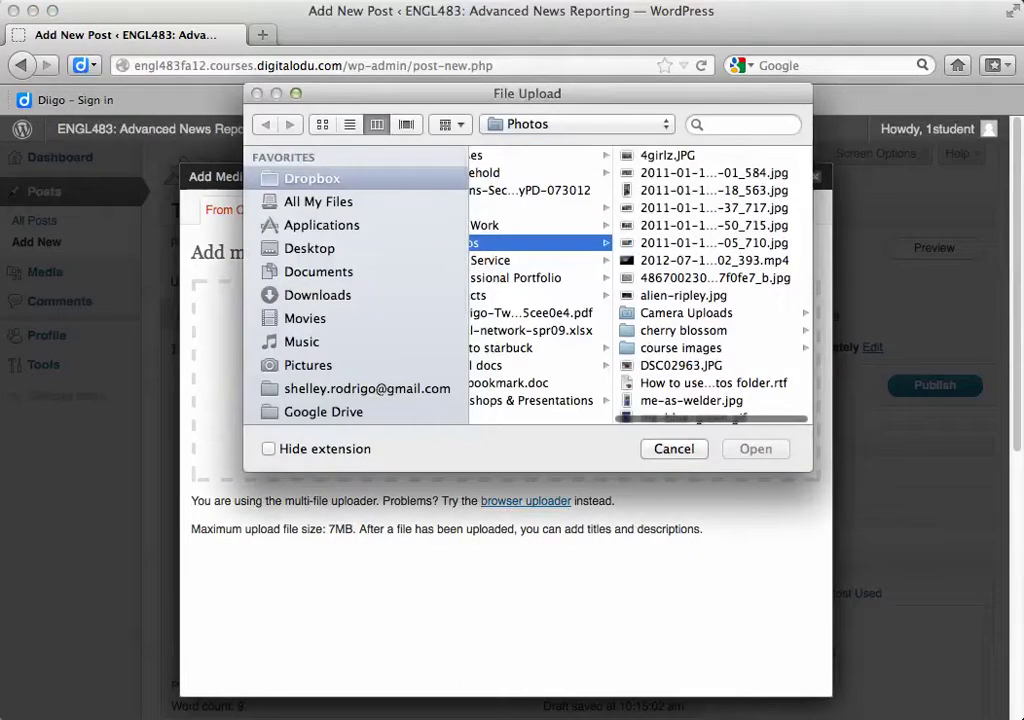
scroll(712, 285, down, 3)
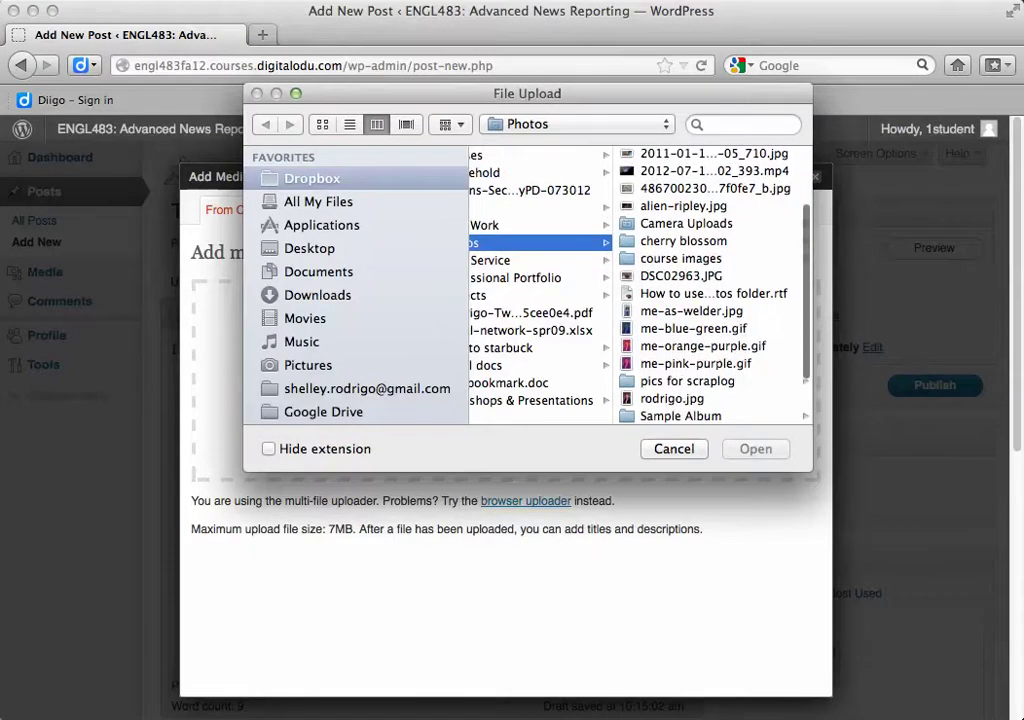
click(691, 328)
key(Return)
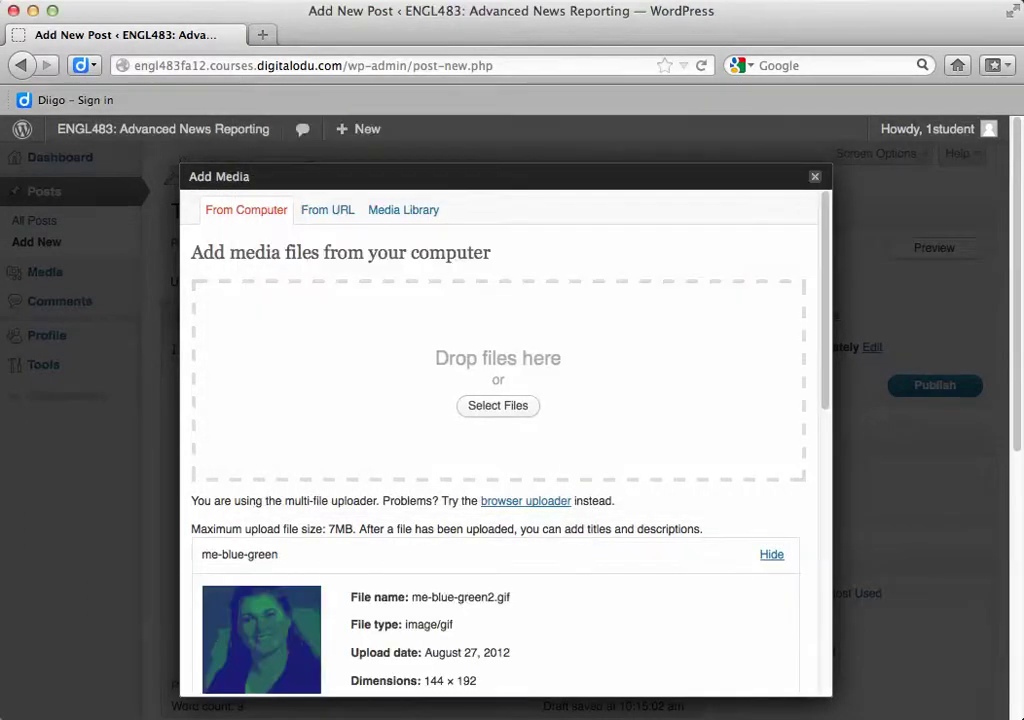
Give the image alt text describing it as a blue and green profile image of the author
scroll(505, 430, down, 8)
scroll(505, 430, up, 2)
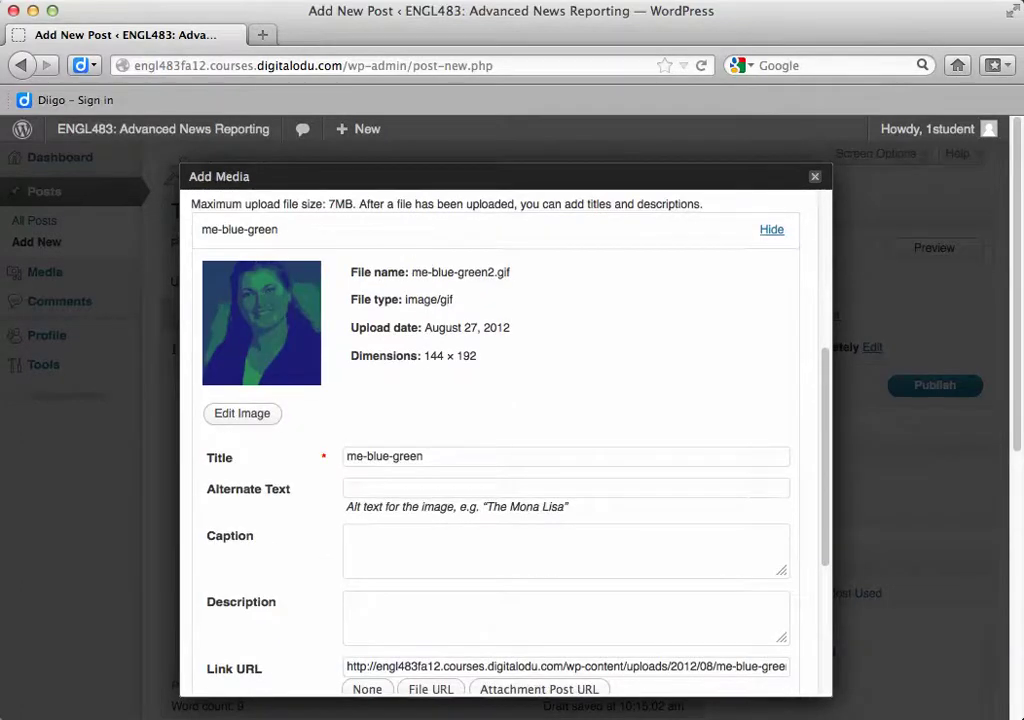
scroll(505, 430, down, 3)
scroll(505, 430, up, 2)
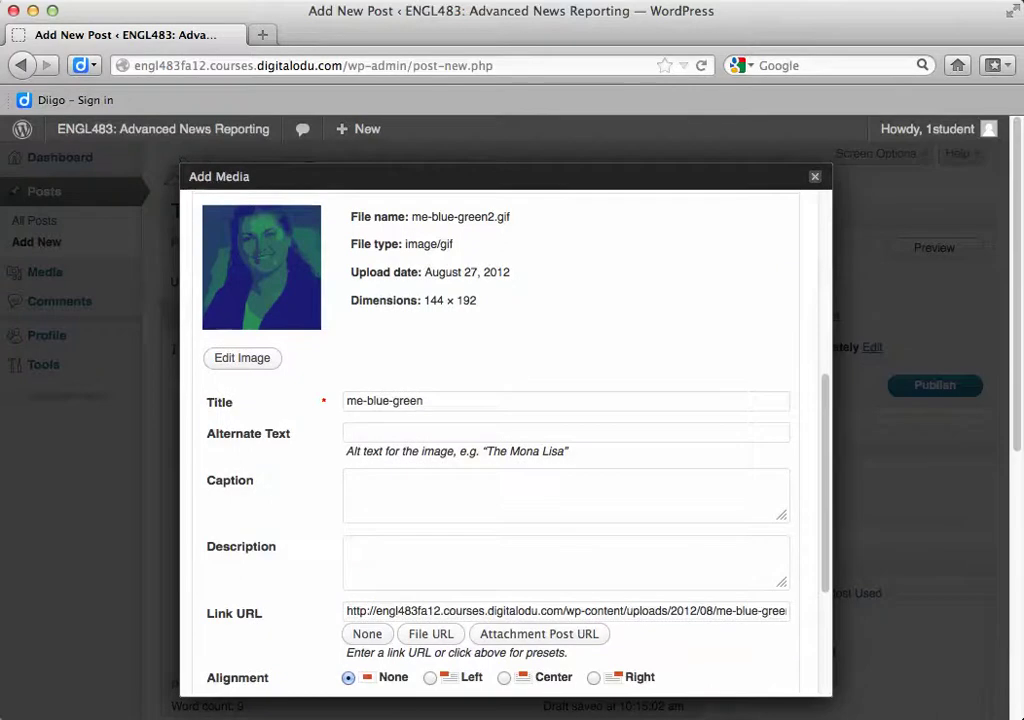
click(400, 432)
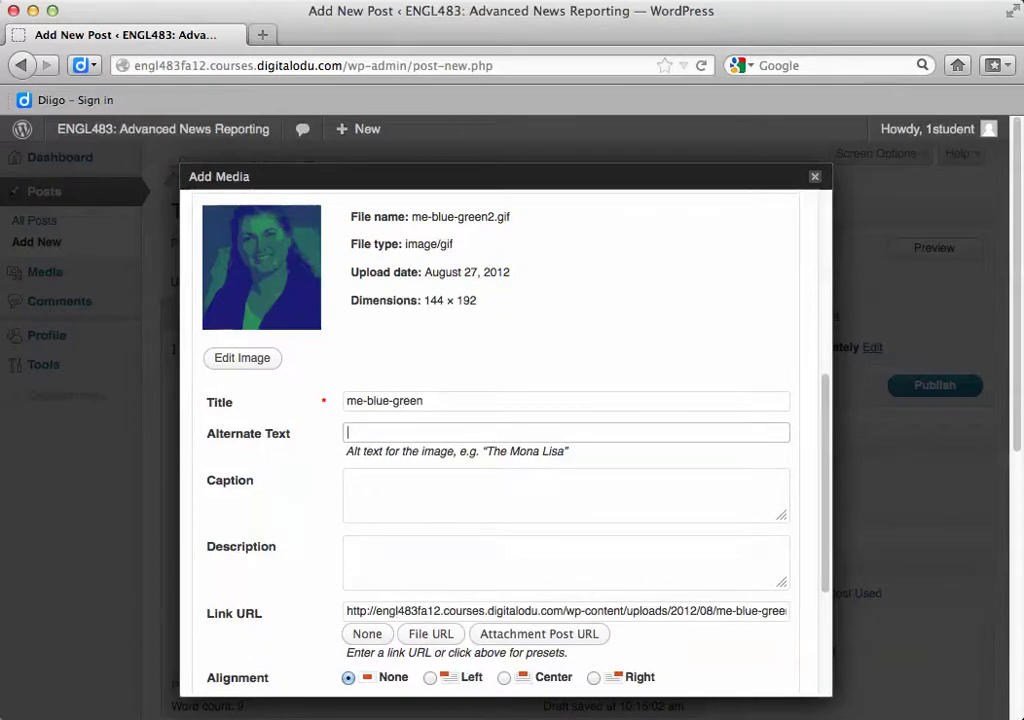
text(a blue and green )
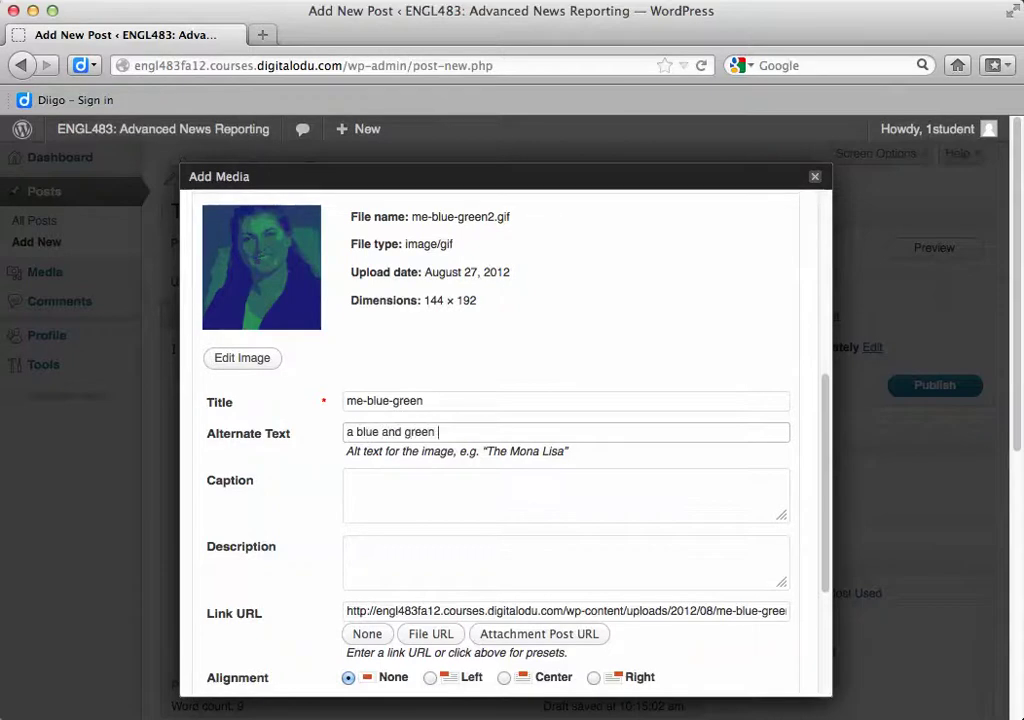
text(image of Shelley Rodrigo)
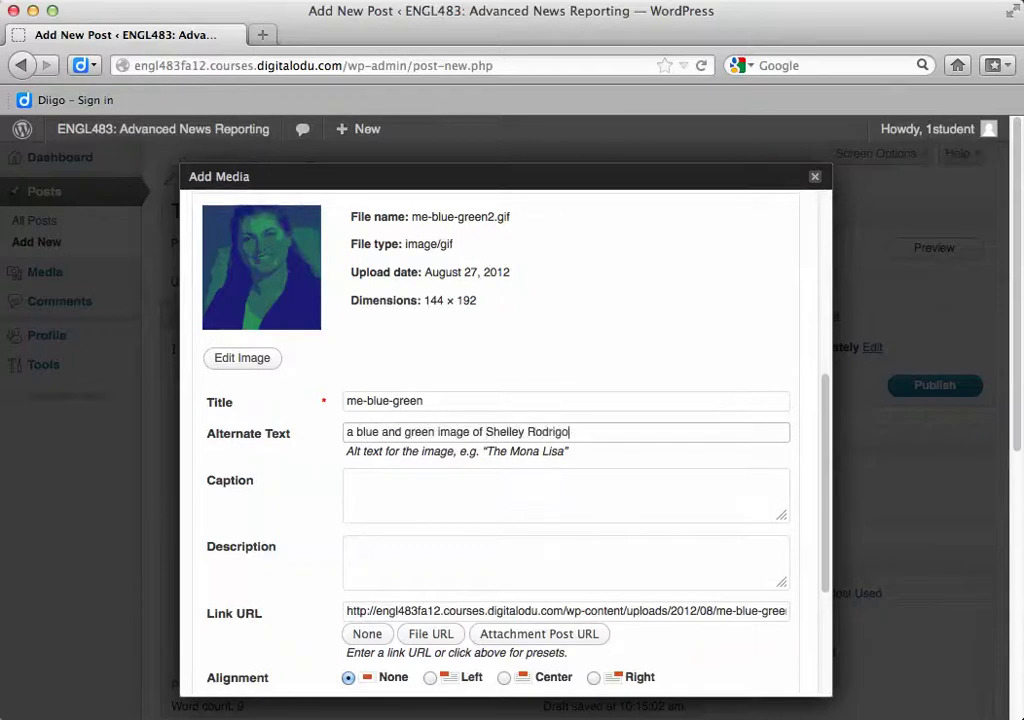
click(437, 432)
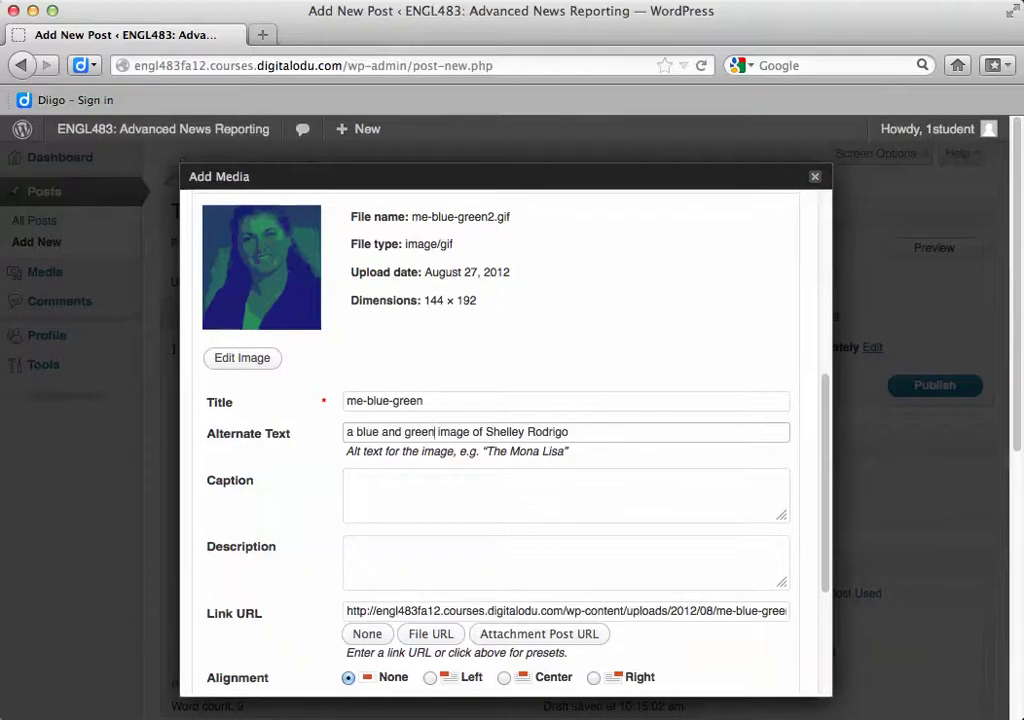
text(profide)
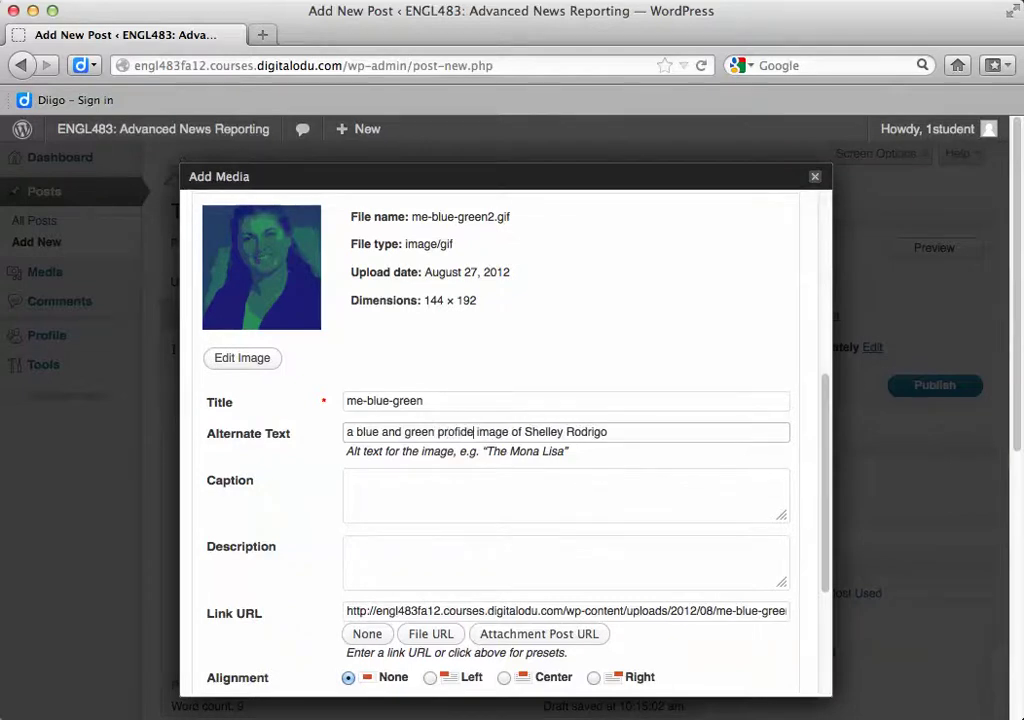
key(BackSpace)
text(le)
Insert the image into the post left-aligned at Thumbnail size
scroll(505, 430, down, 3)
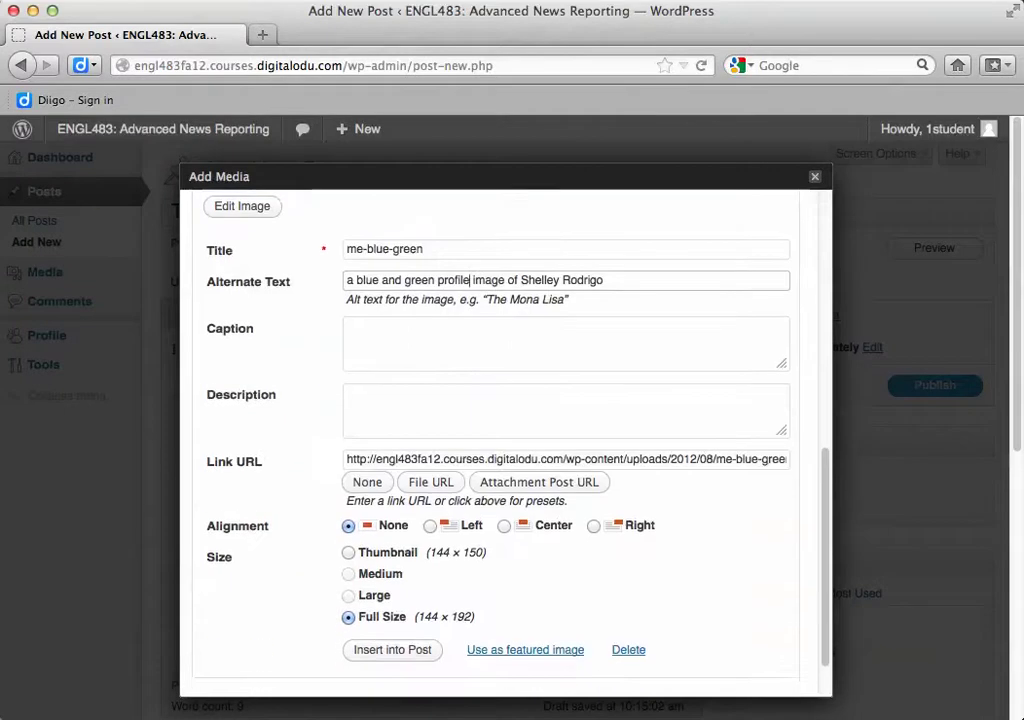
scroll(505, 430, down, 2)
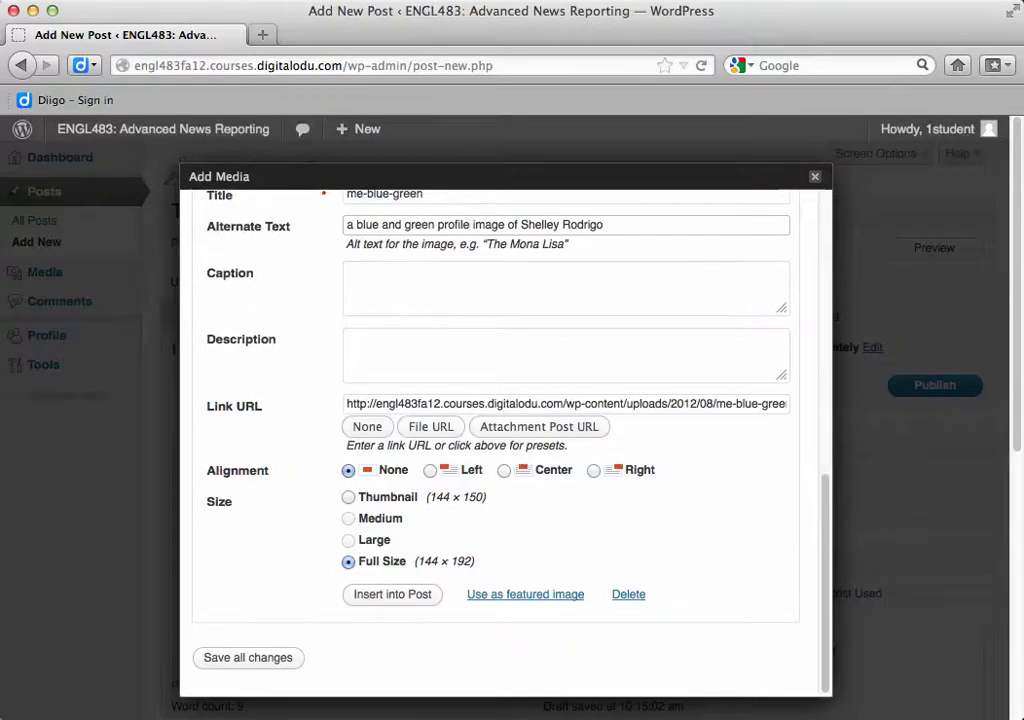
click(430, 470)
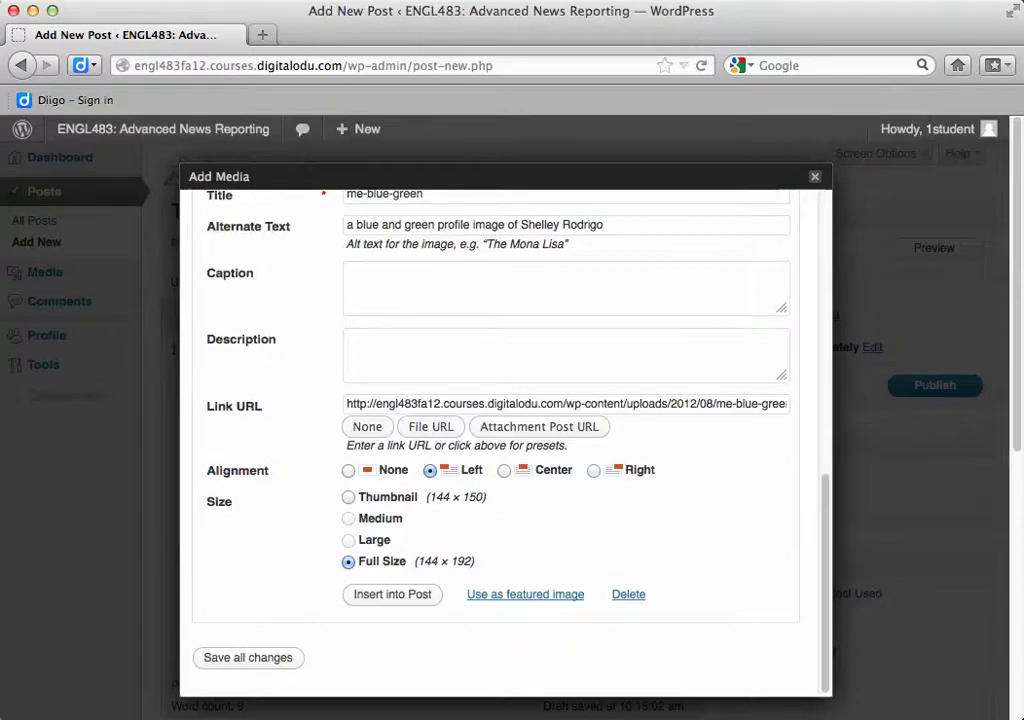
click(348, 497)
click(392, 594)
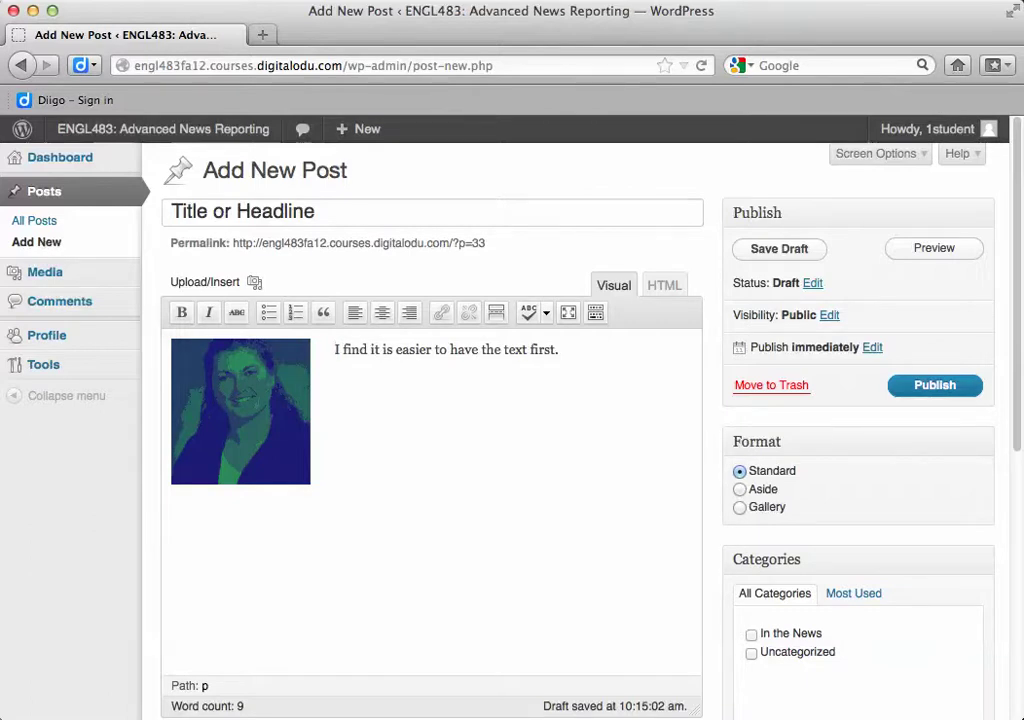
scroll(512, 400, down, 5)
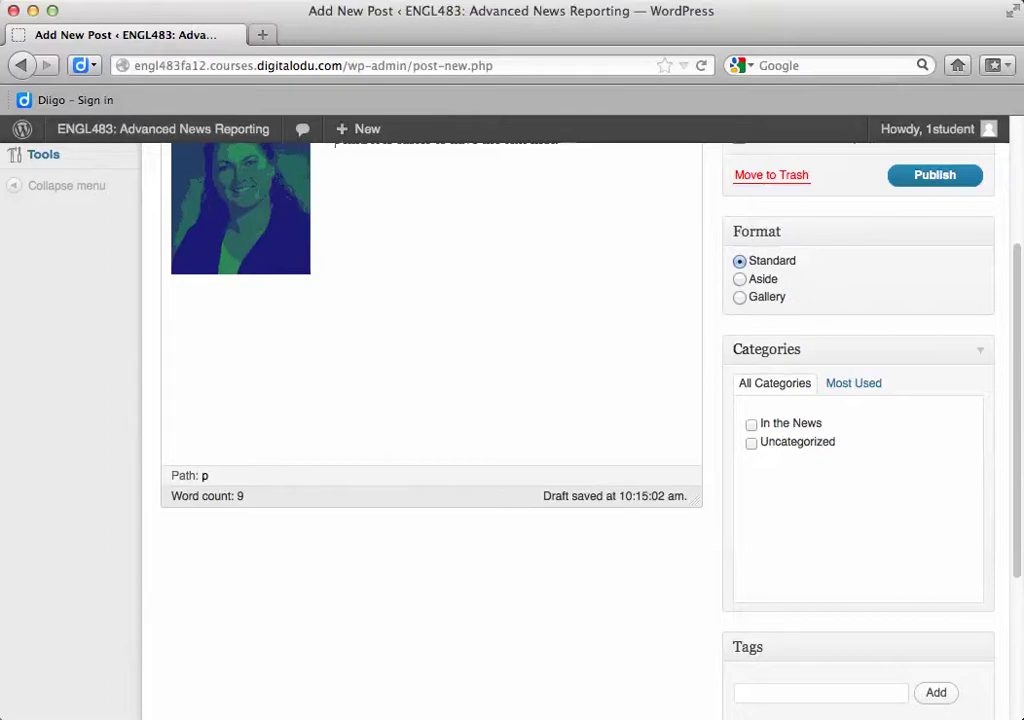
scroll(512, 430, down, 3)
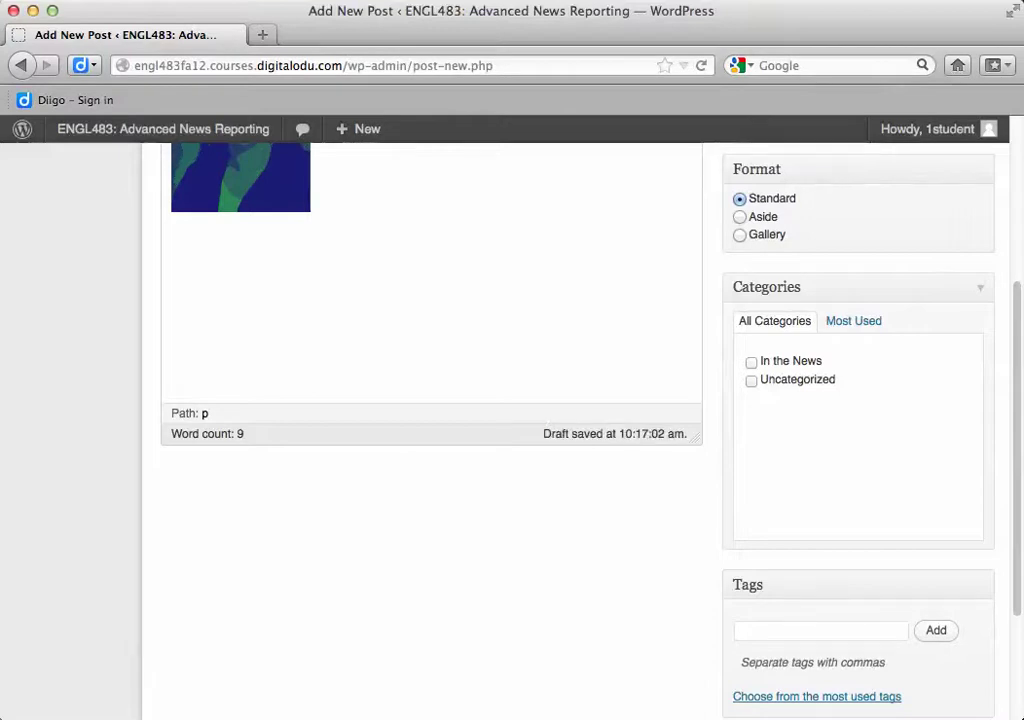
Add the tag 'Gallery' in the post's Tags box
scroll(512, 430, down, 3)
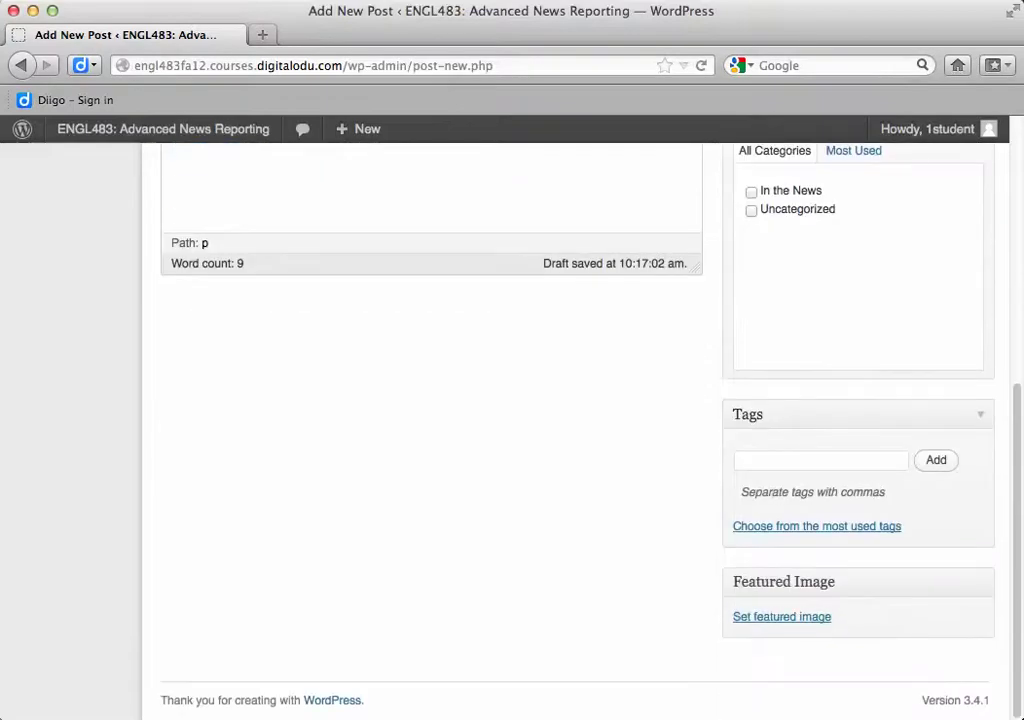
click(820, 460)
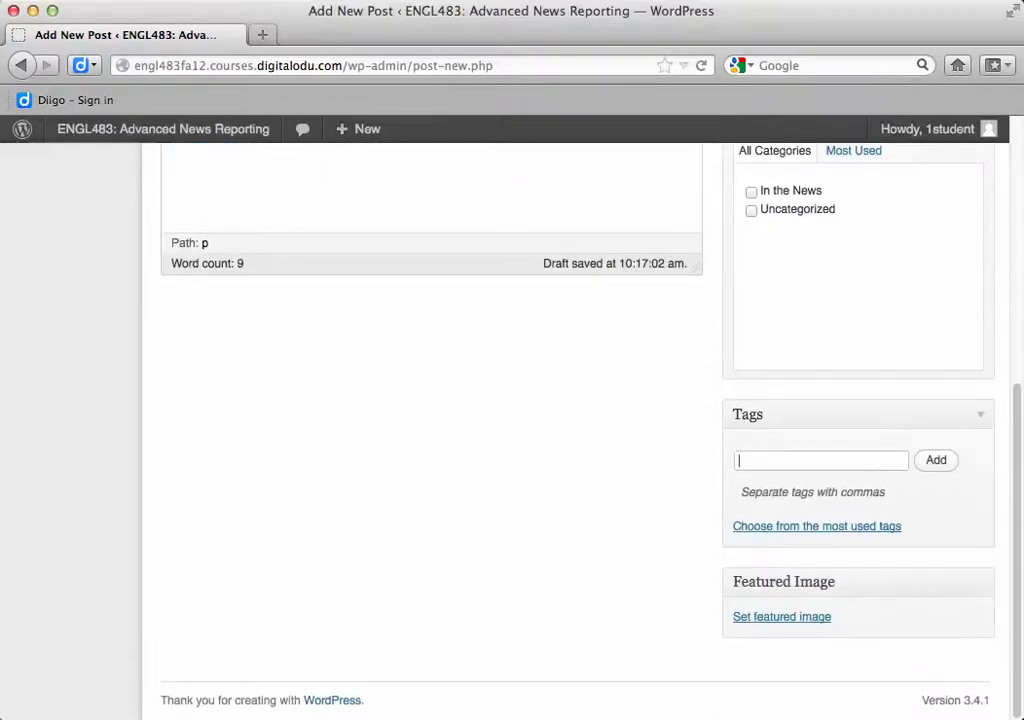
text(Gallery)
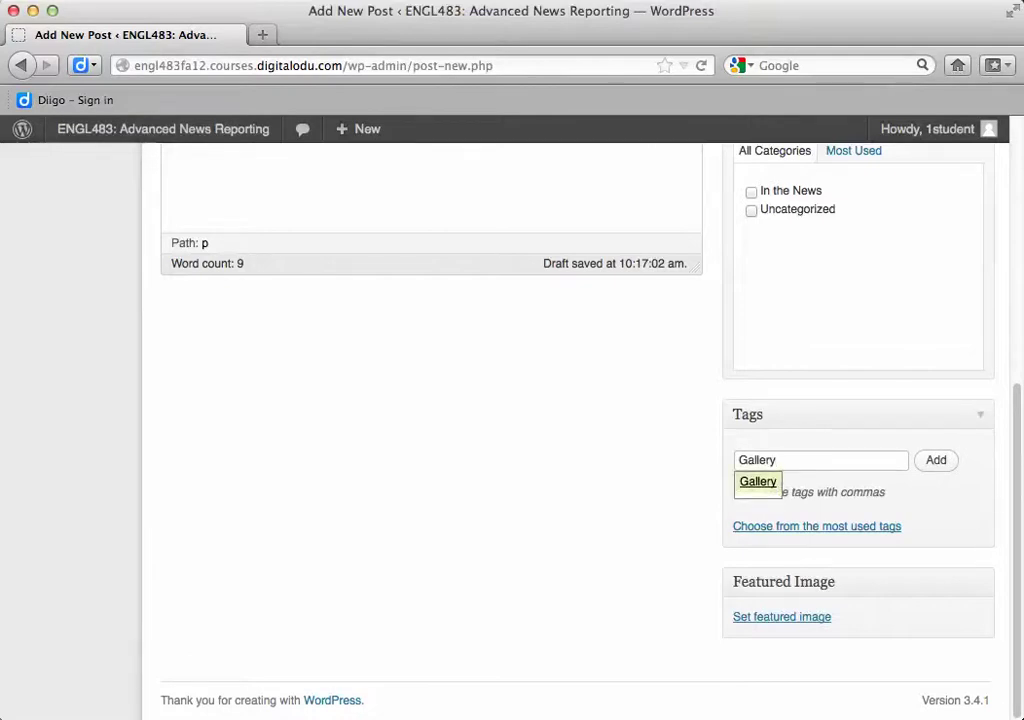
key(Return)
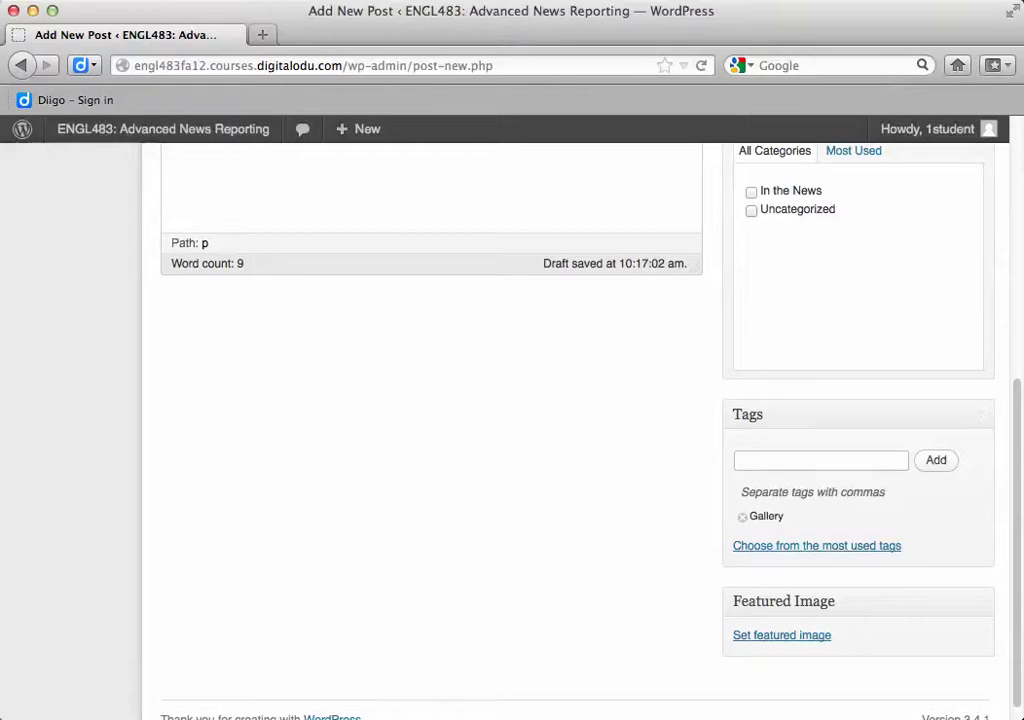
Publish the 'Title or Headline' post and view it on the live site's front page
scroll(591, 368, up, 3)
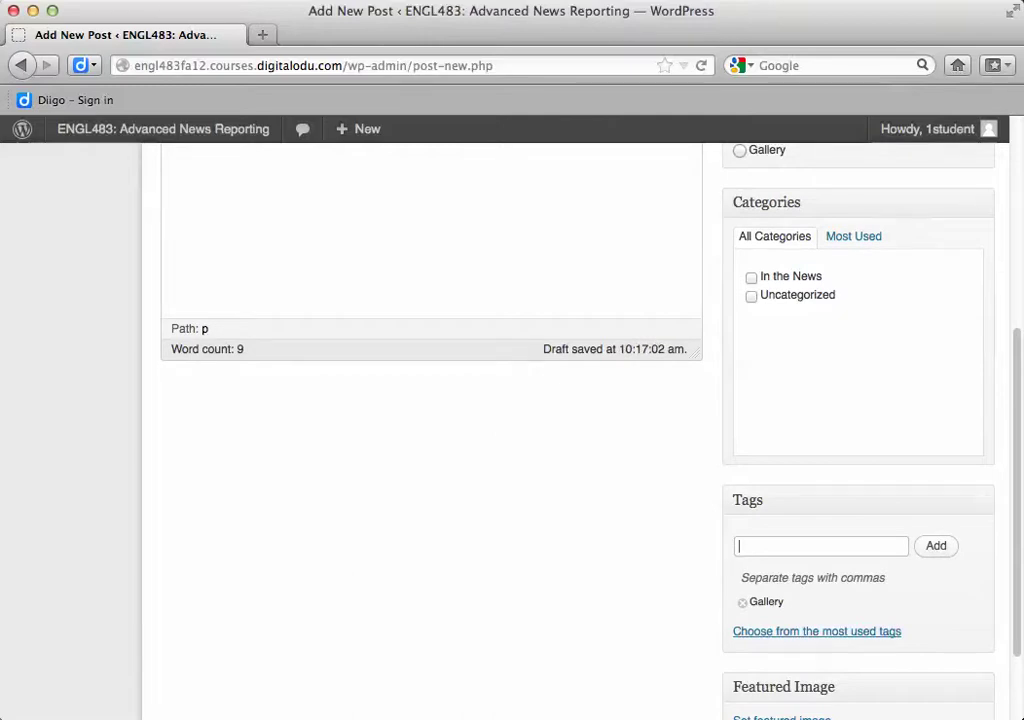
scroll(512, 430, up, 5)
scroll(512, 430, up, 2)
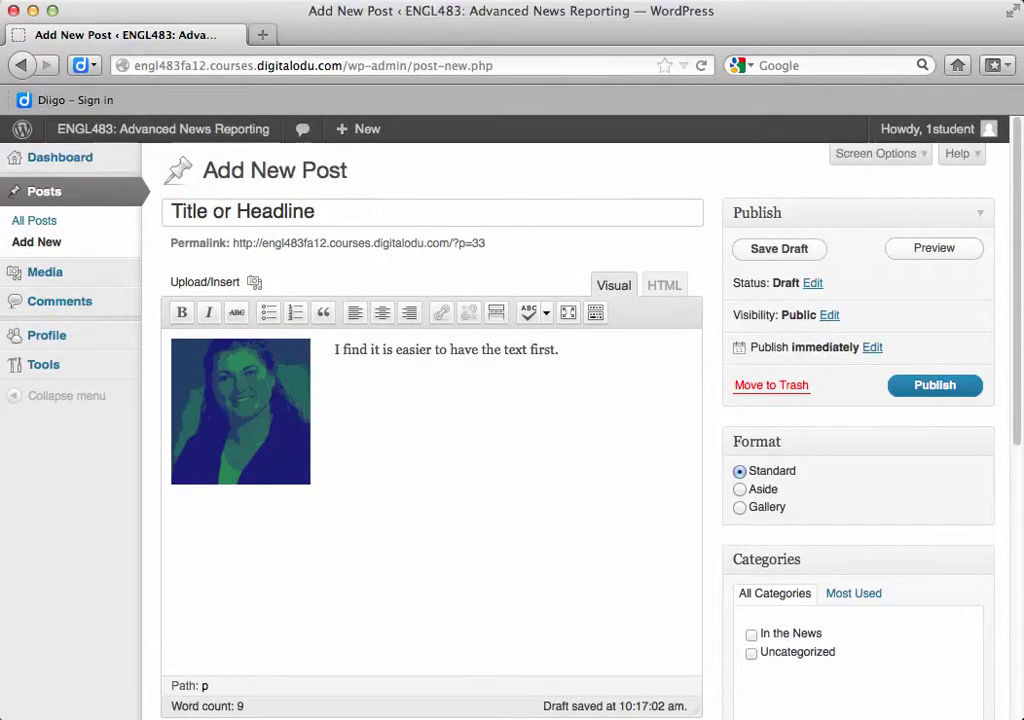
click(935, 385)
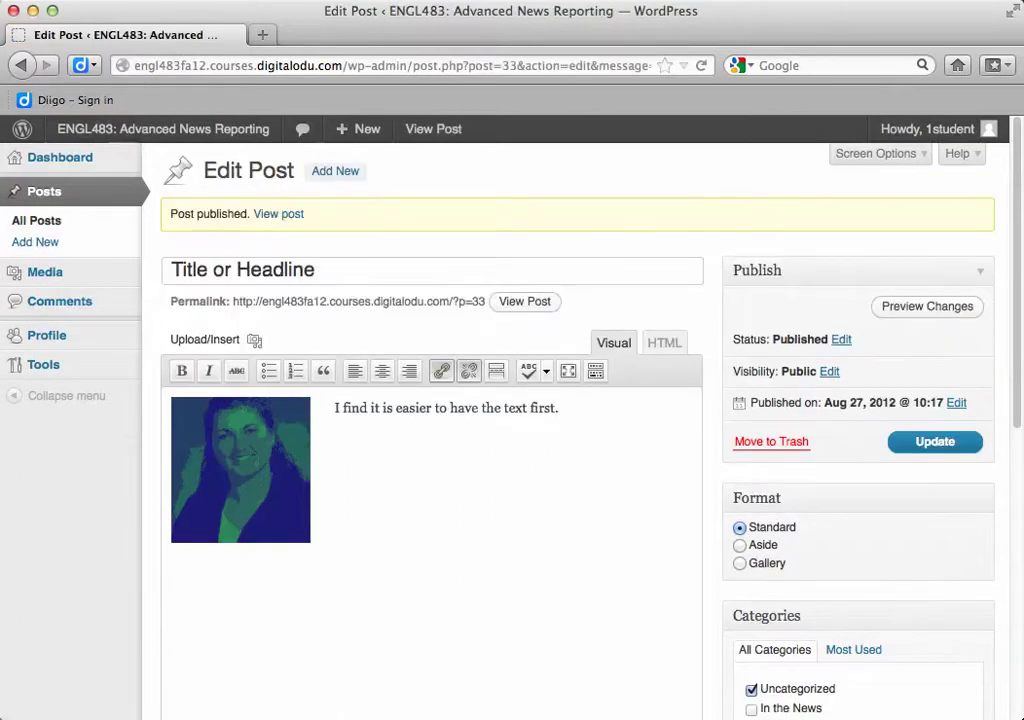
mouse_move(163, 129)
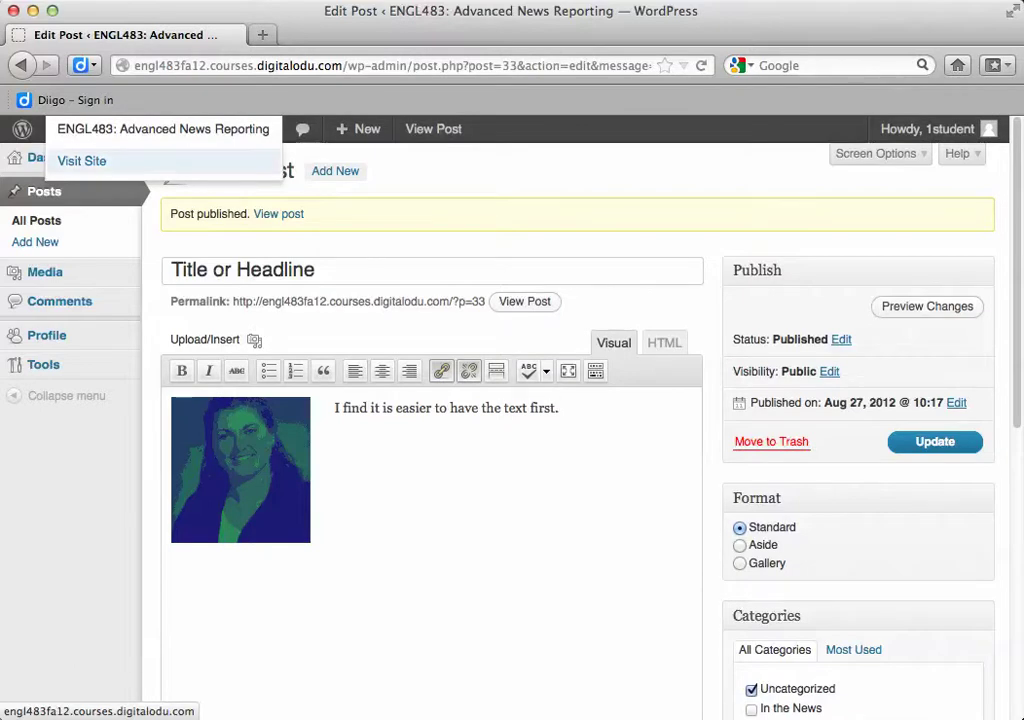
click(82, 161)
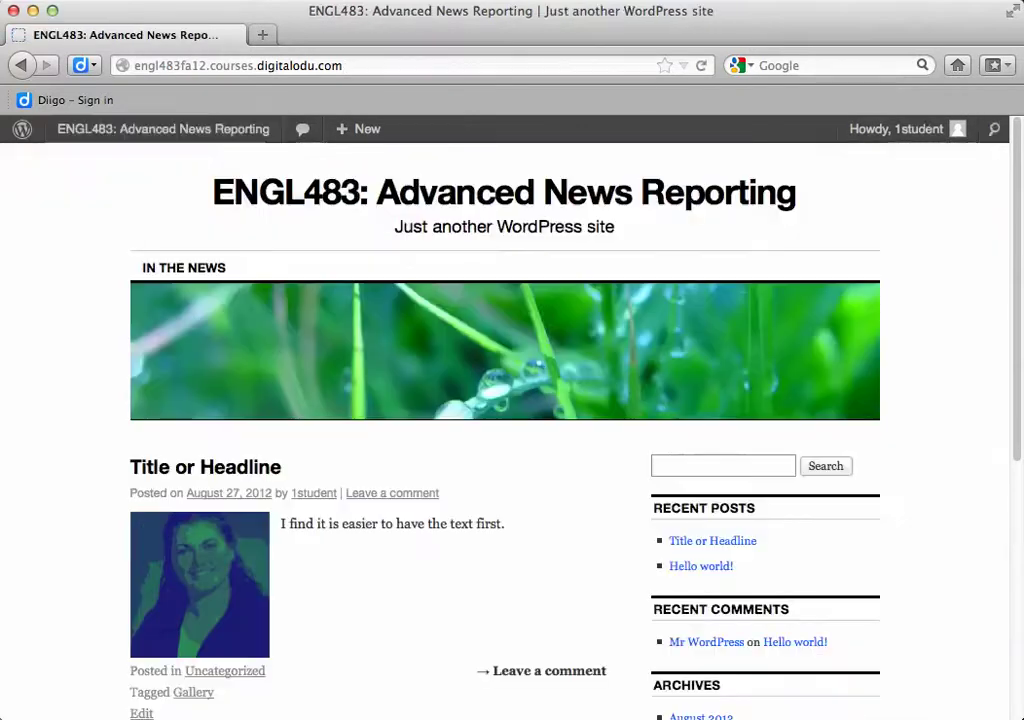
Check the post on the front page and open the Gallery tag archive from the Tags widget
scroll(500, 430, down, 3)
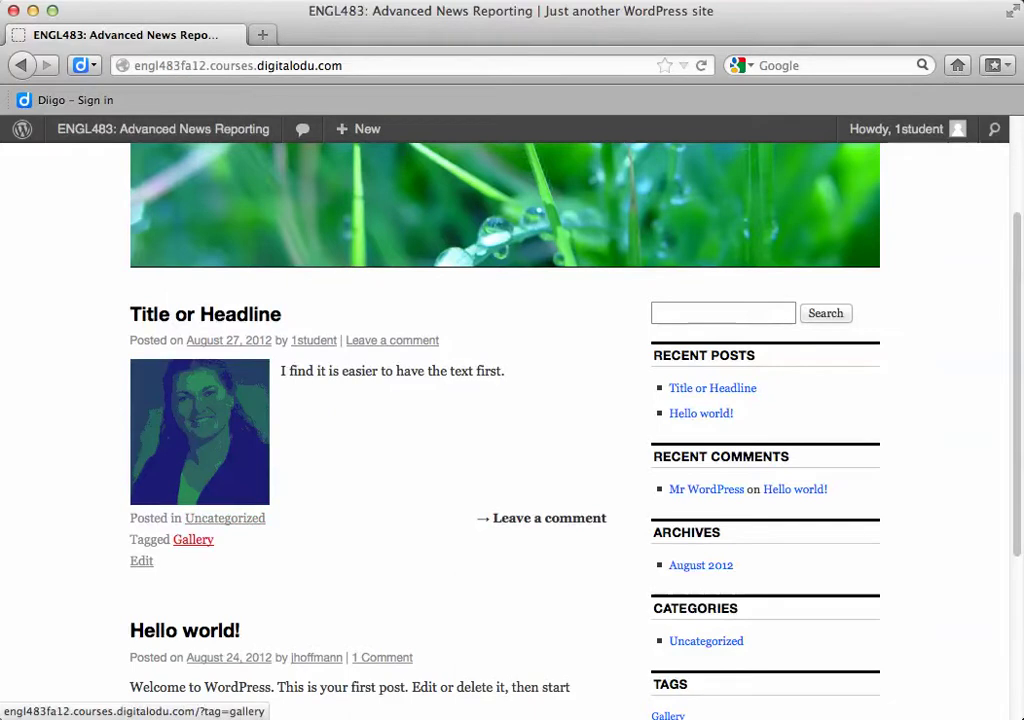
scroll(193, 539, down, 1)
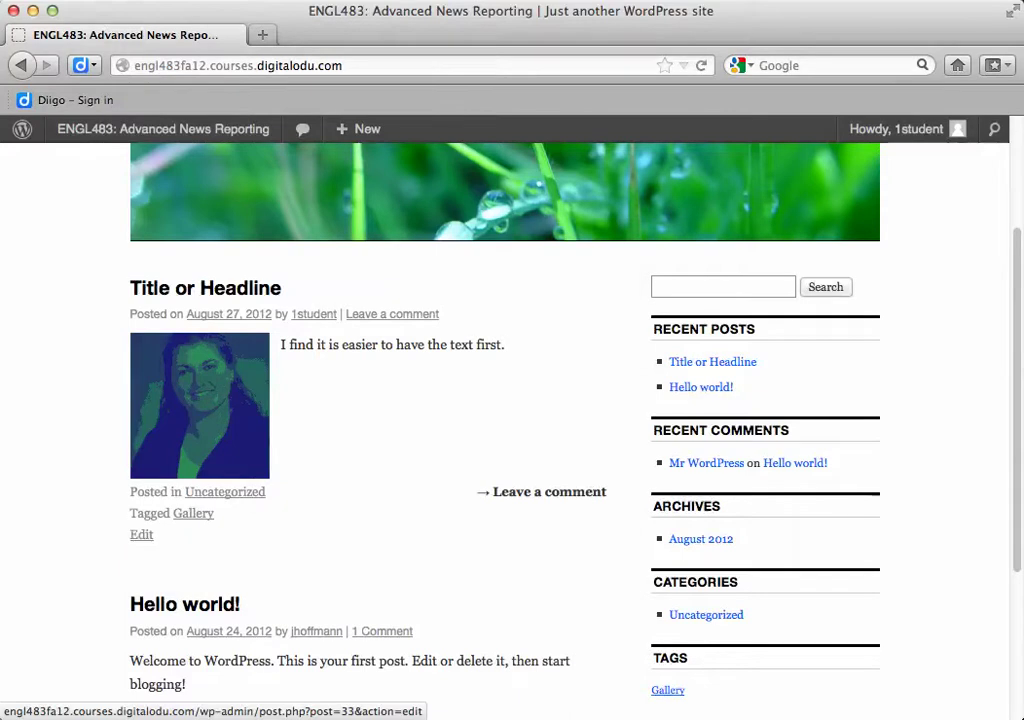
scroll(141, 536, down, 5)
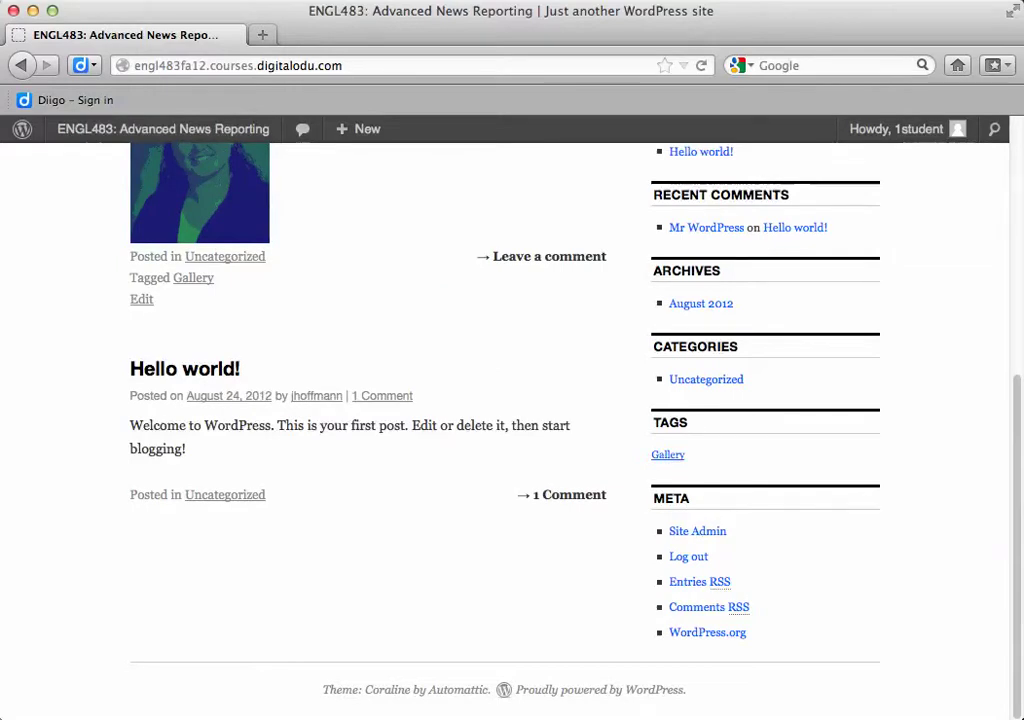
click(668, 455)
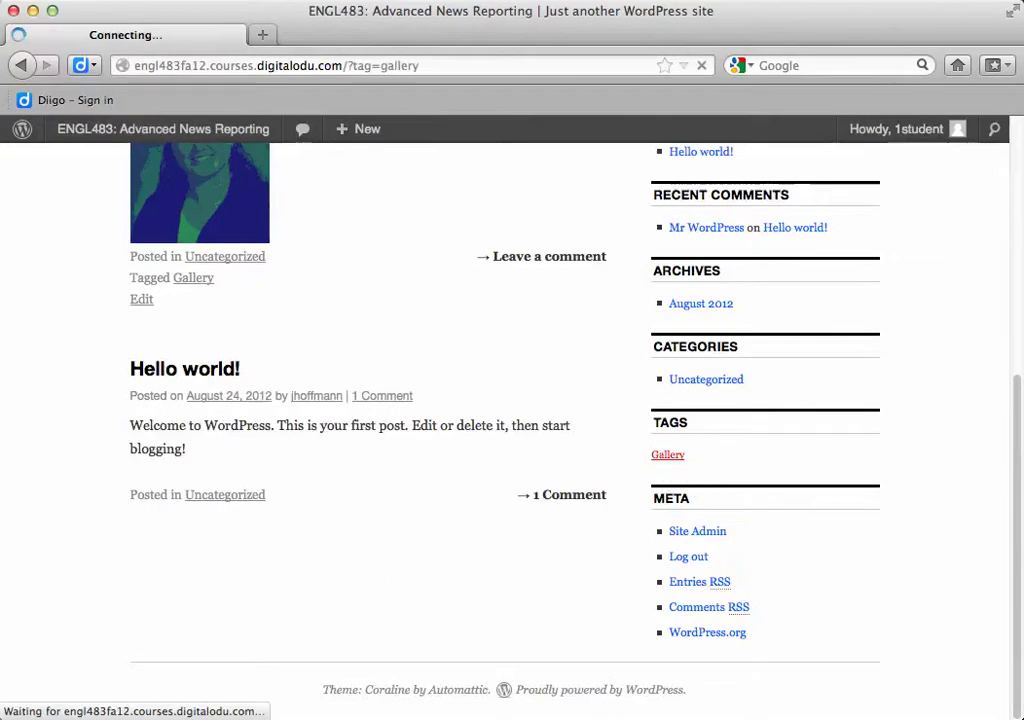
Review the Gallery Tag Archives page, then return to the home page showing the 'Title or Headline' post
scroll(668, 455, down, 5)
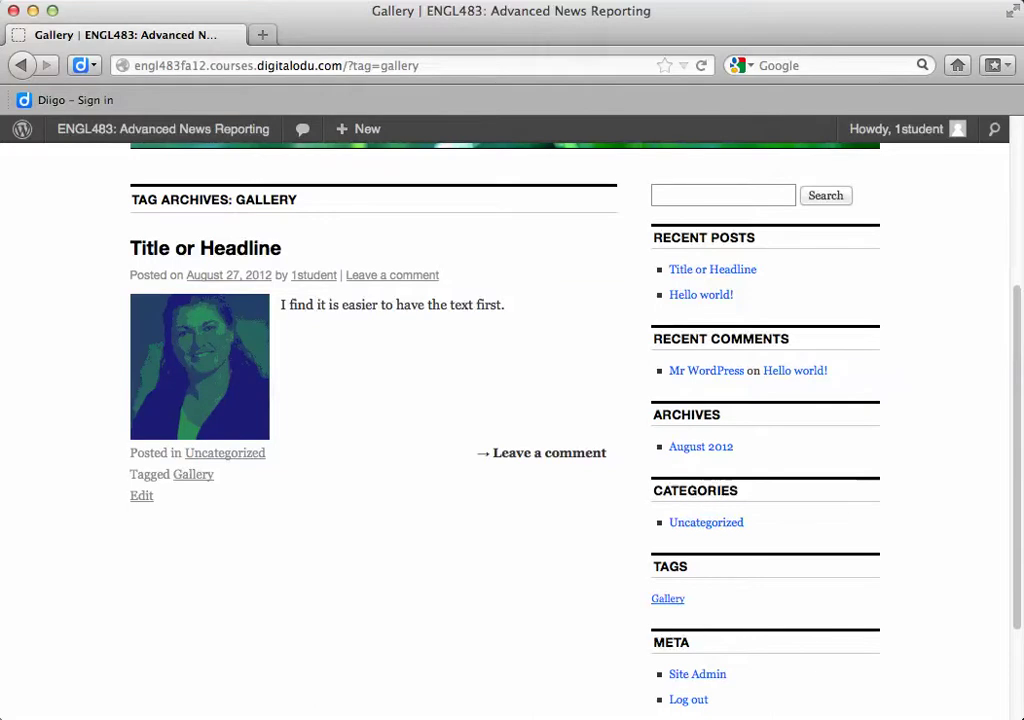
scroll(512, 400, down, 3)
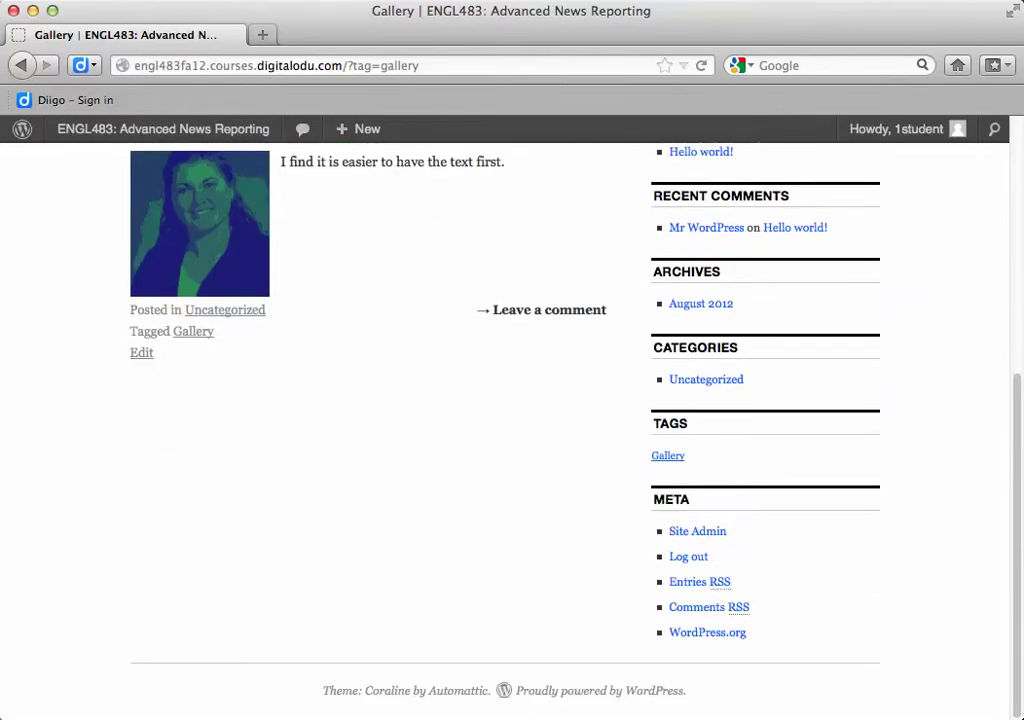
scroll(512, 400, up, 4)
scroll(434, 344, up, 1)
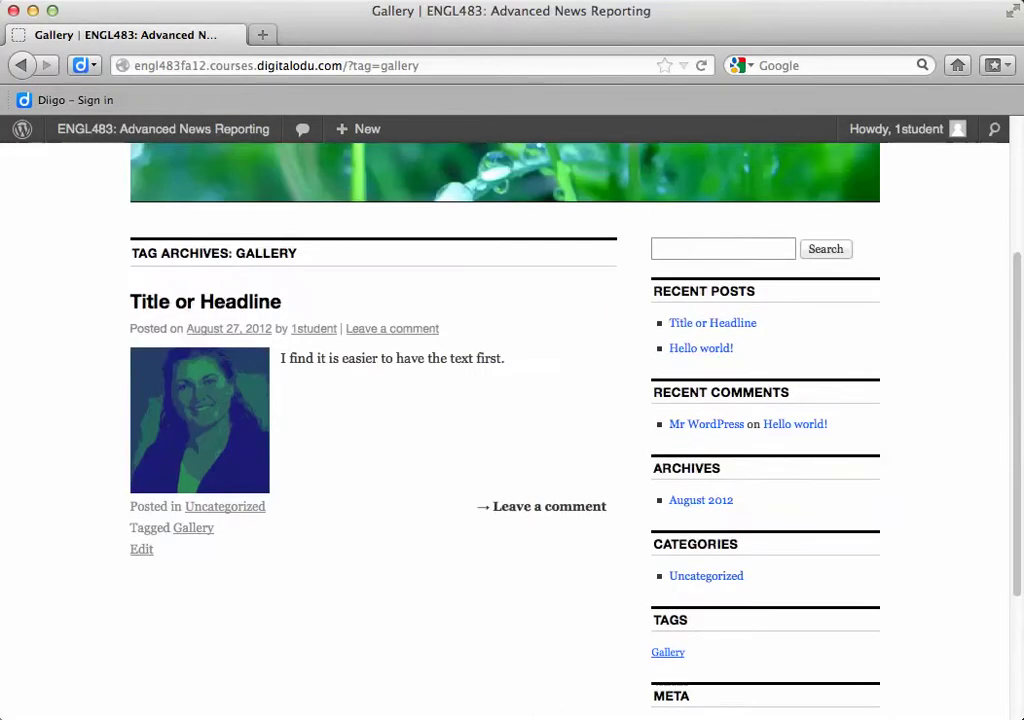
mouse_move(22, 129)
click(163, 129)
scroll(668, 452, down, 5)
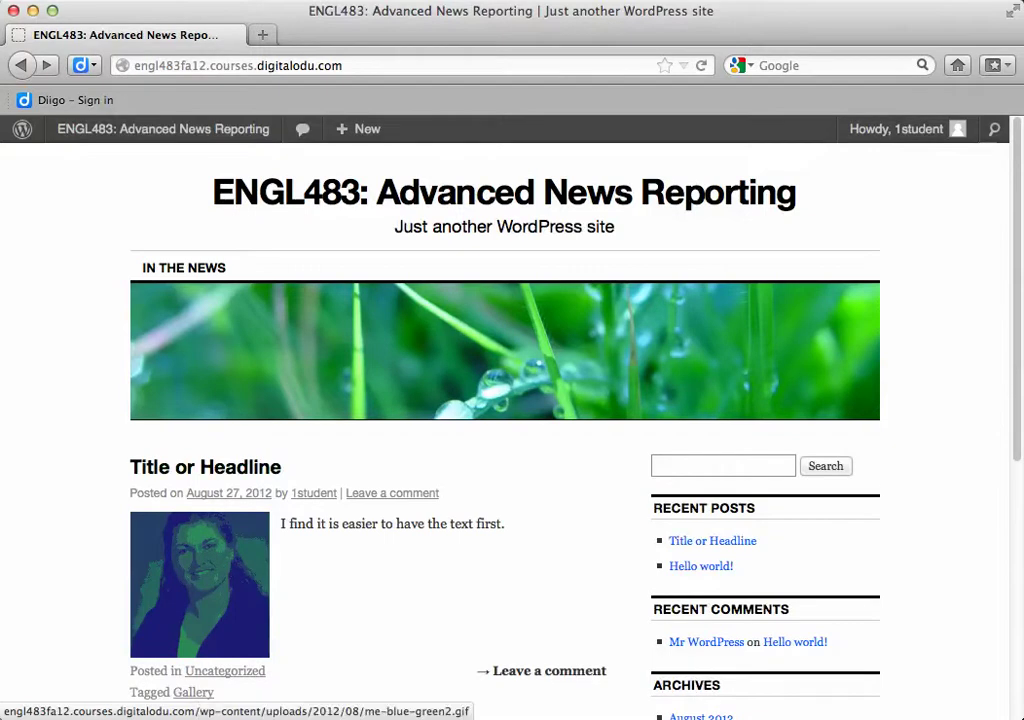
scroll(193, 519, down, 3)
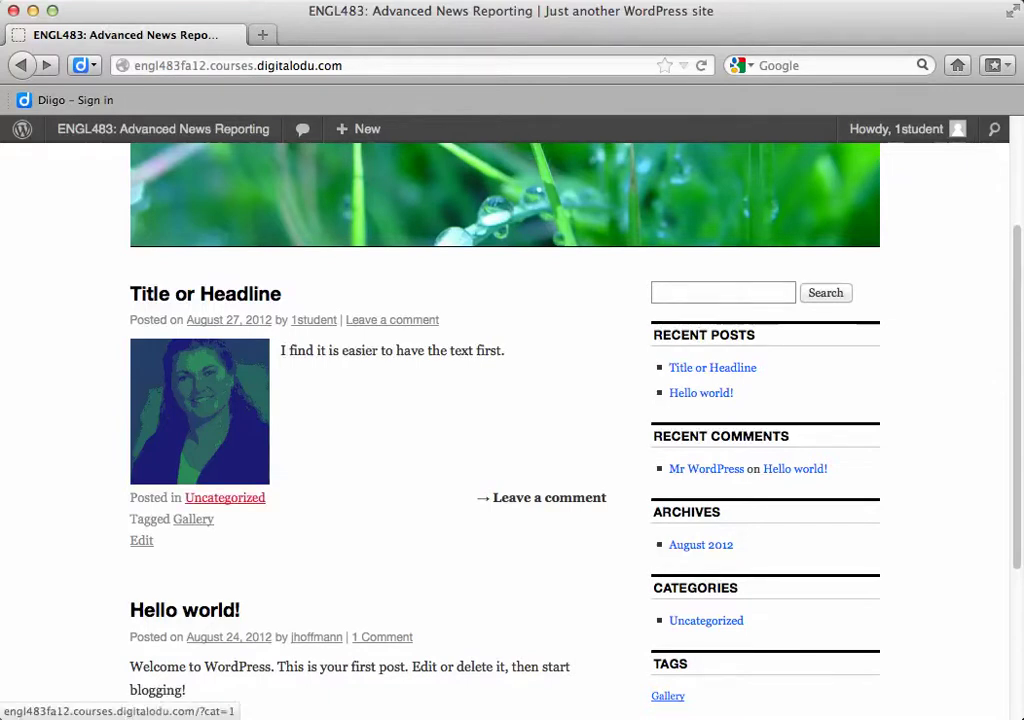
Go from the site name menu to the Dashboard and open the admin Posts list
mouse_move(160, 129)
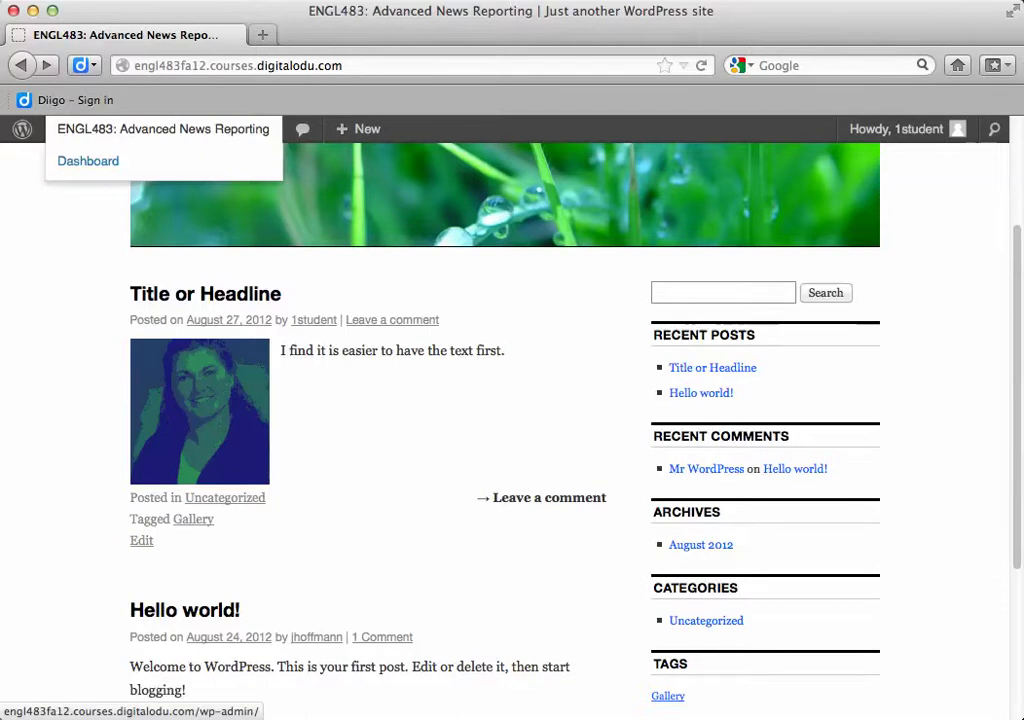
click(88, 161)
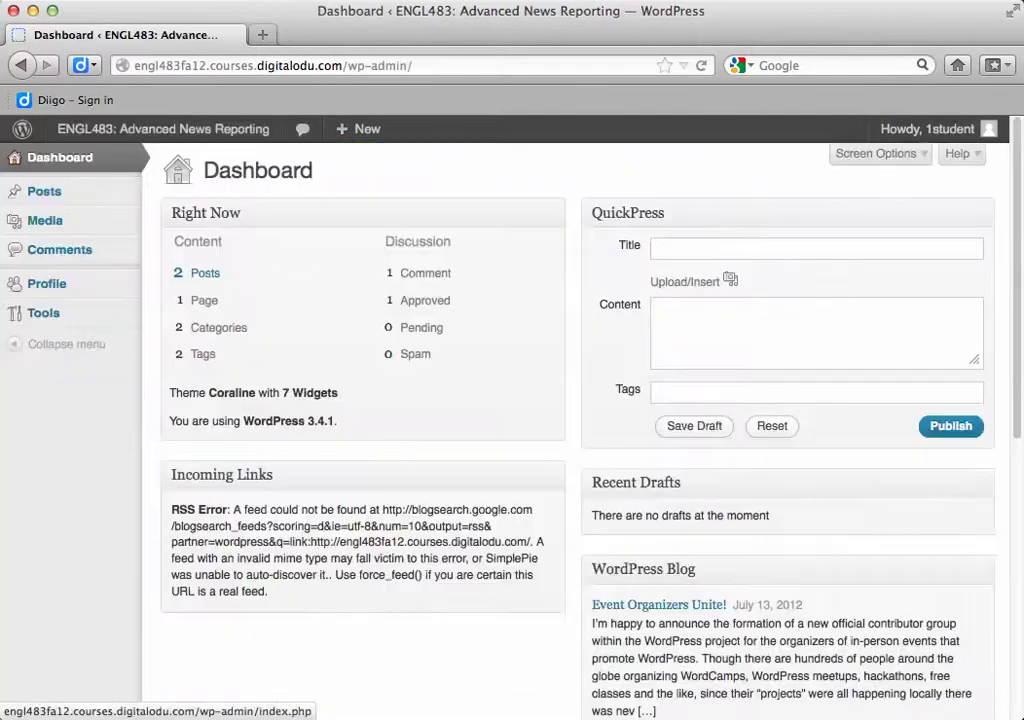
click(44, 191)
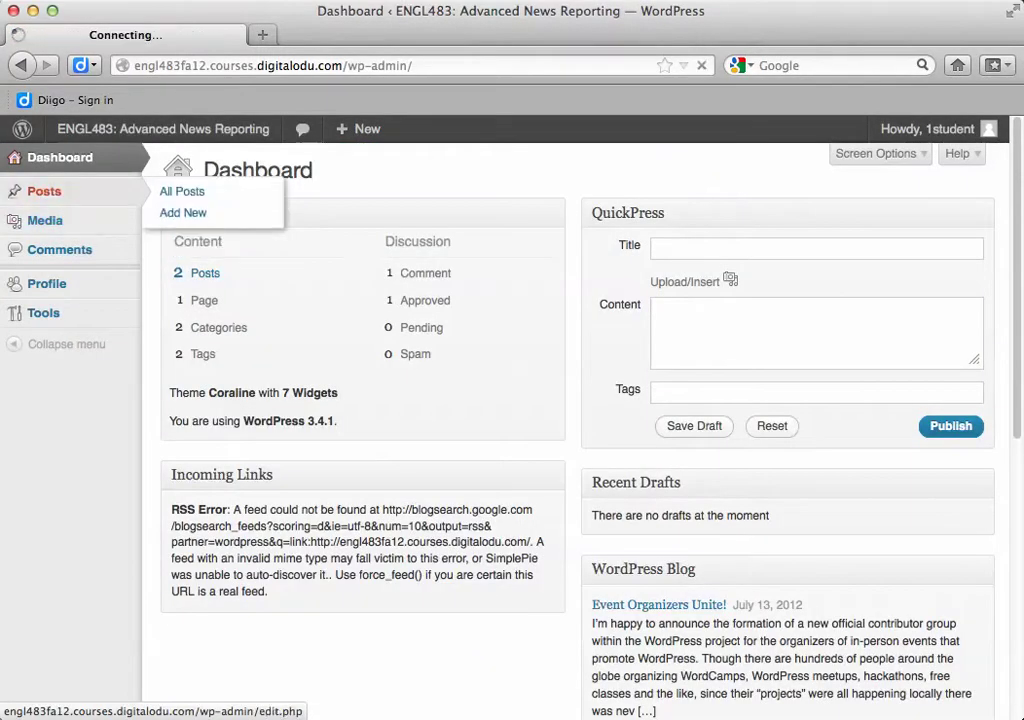